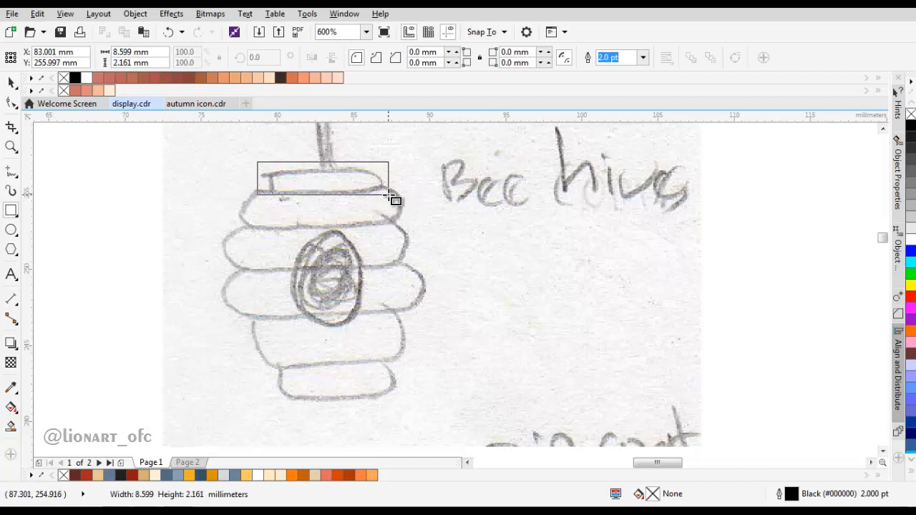
- Round all corners of the rectangle over the sketched hive's top band to a radius of about 1.08 mm
scroll(387, 195, up, 1)
key(space)
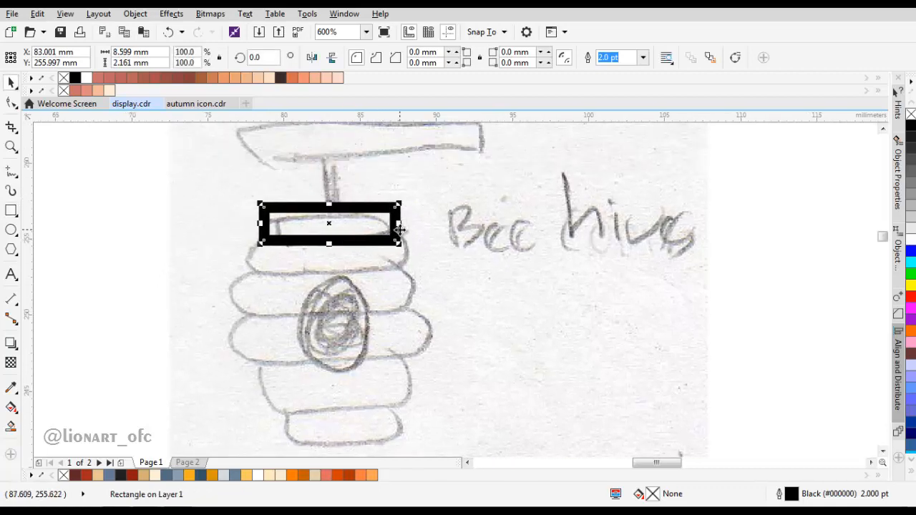
key(F10)
drag(265, 208, 319, 244)
scroll(350, 237, down, 1)
key(space)
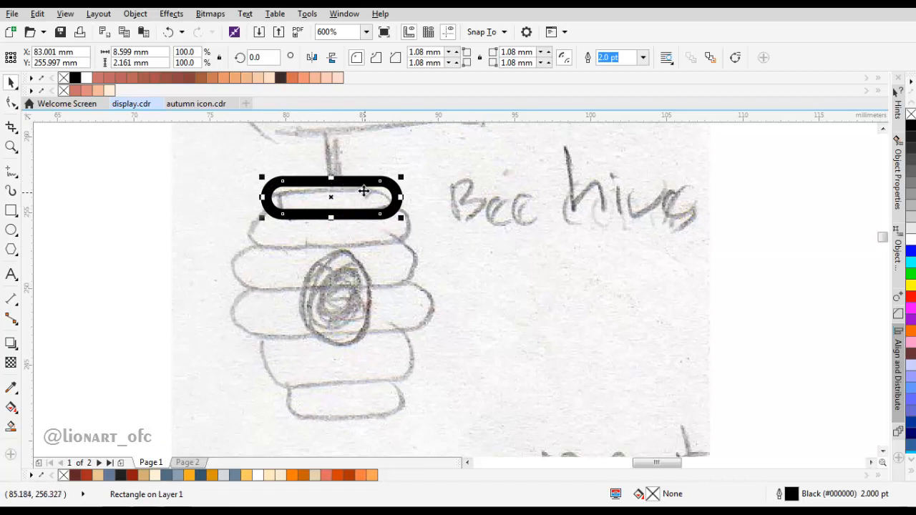
right_click(364, 190)
click(311, 215)
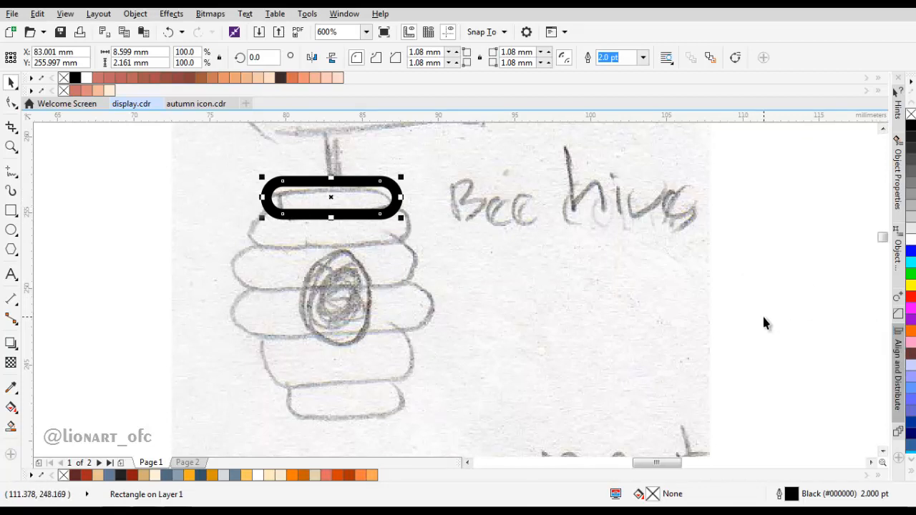
drag(352, 195, 362, 393)
scroll(352, 379, up, 2)
scroll(350, 384, down, 2)
key(ctrl+z)
- Stretch the rounded rectangle downward from its lower edge to a height of about 2.6 mm
scroll(323, 234, up, 1)
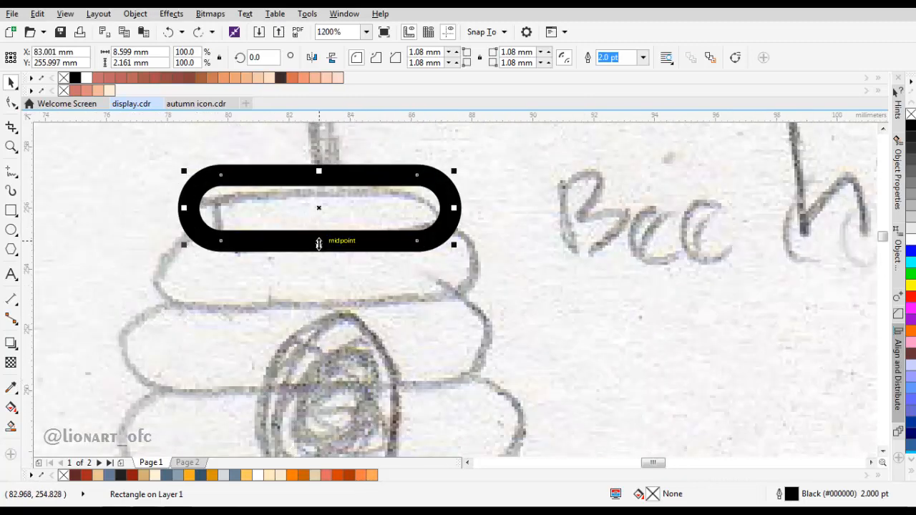
drag(320, 243, 388, 257)
scroll(389, 257, up, 1)
scroll(387, 265, down, 2)
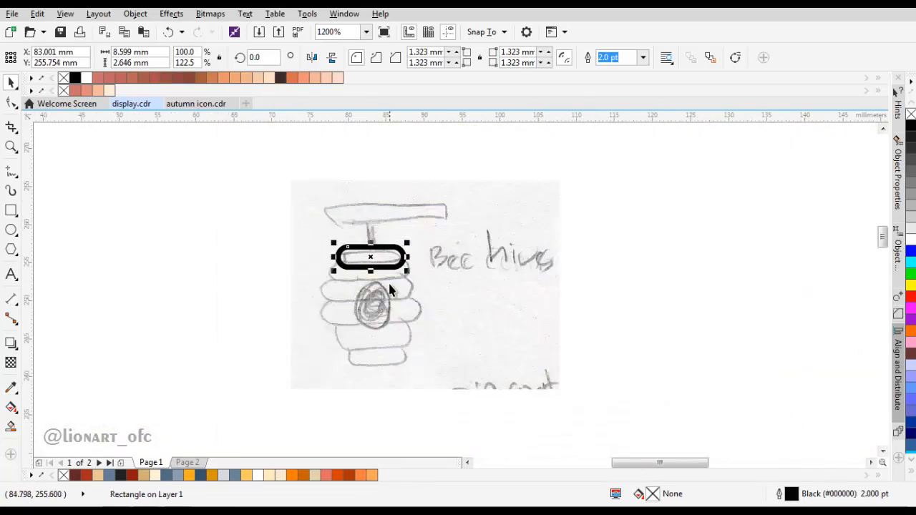
- Create five copies of the rounded rectangle stacked below it with a relative position offset of 0 mm horizontally and -2.646 mm vertically
click(897, 312)
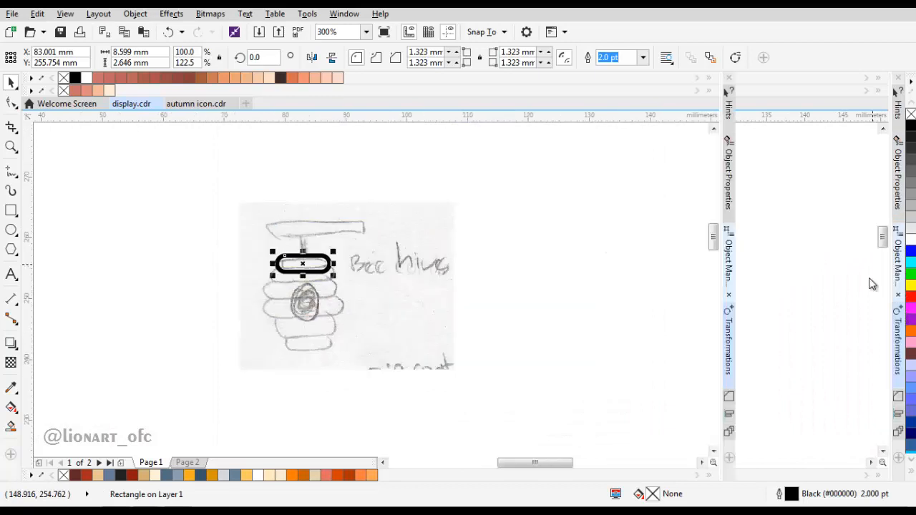
scroll(364, 267, up, 1)
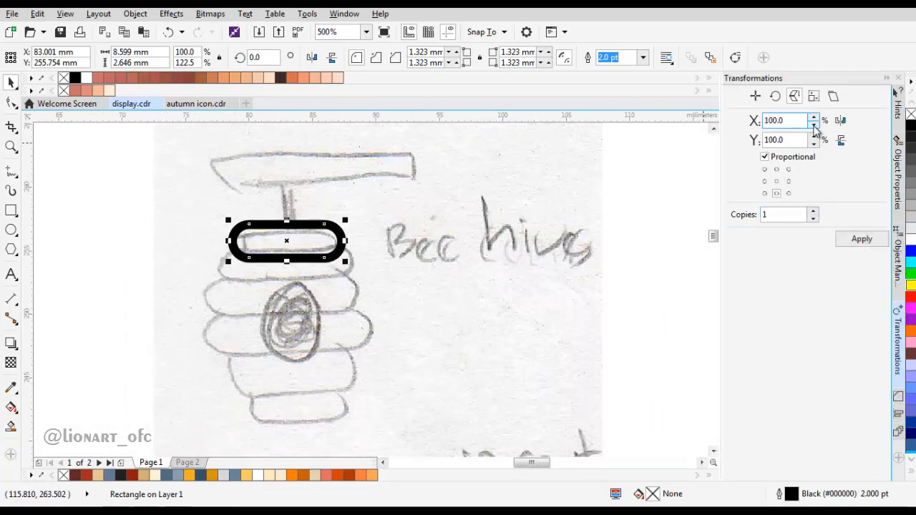
click(815, 98)
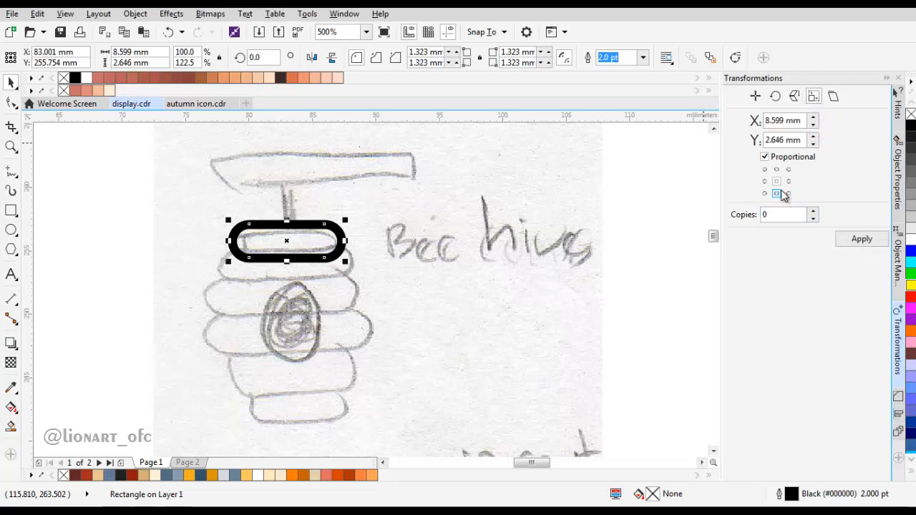
key(BackSpace)
text(1)
click(859, 239)
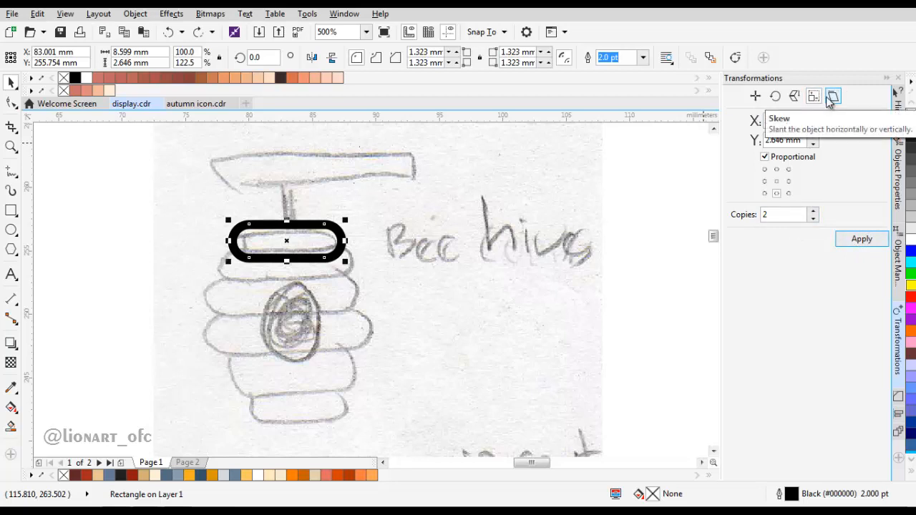
click(775, 97)
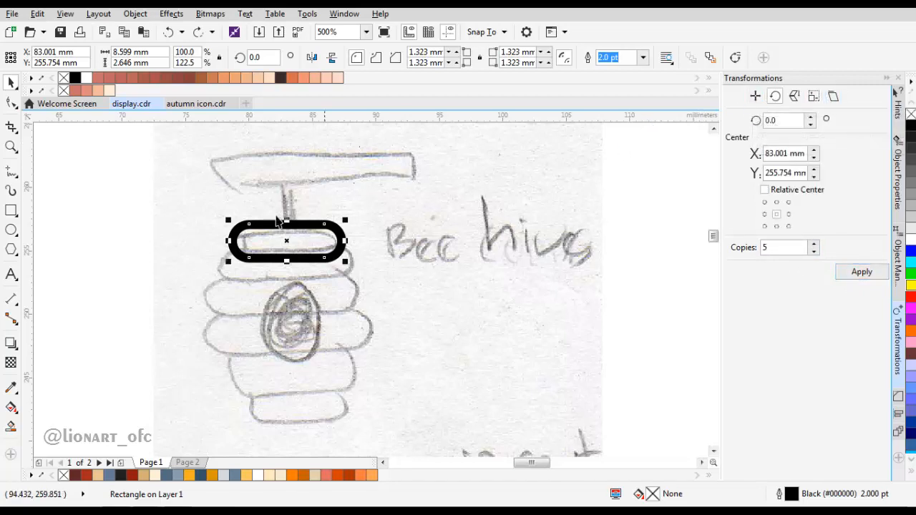
click(755, 96)
key(BackSpace)
text(5)
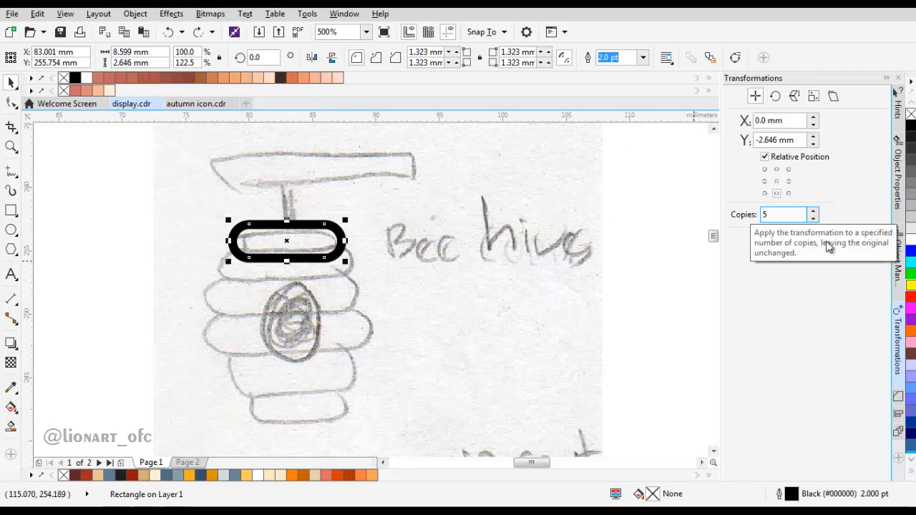
click(861, 242)
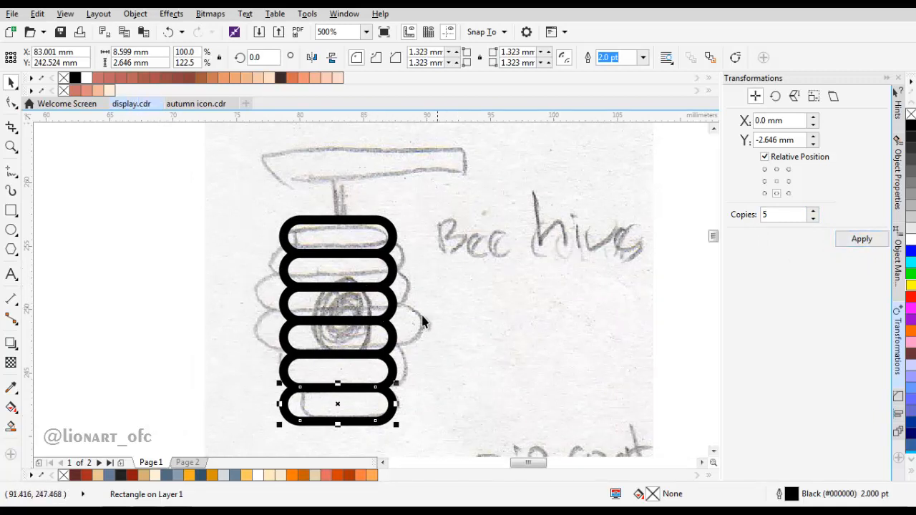
- Undo the stacked copies and reapply five copies of the top band with the same -2.646 mm vertical offset
click(367, 318)
shift+click(387, 355)
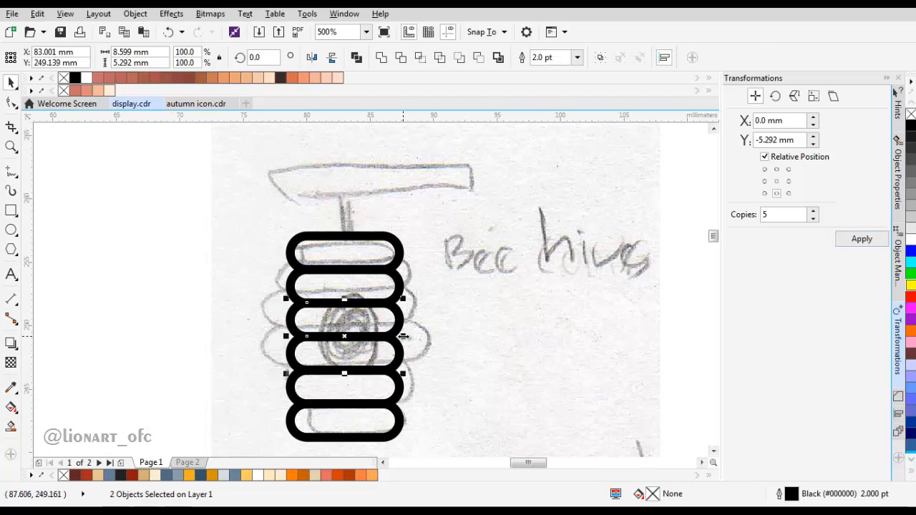
key(ctrl+z)
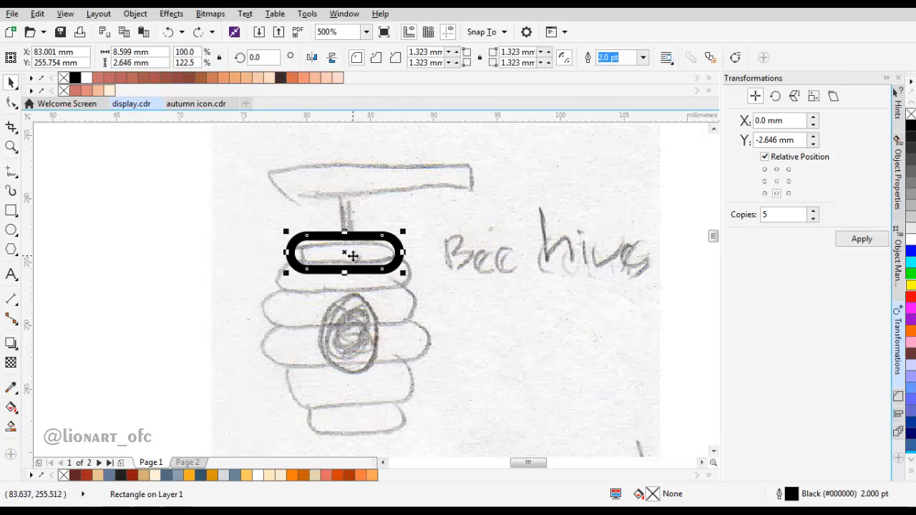
right_click(352, 255)
click(394, 273)
click(851, 244)
- Widen the third and fourth hive bands together, symmetrically about their centre, to about 14.2 mm
click(372, 321)
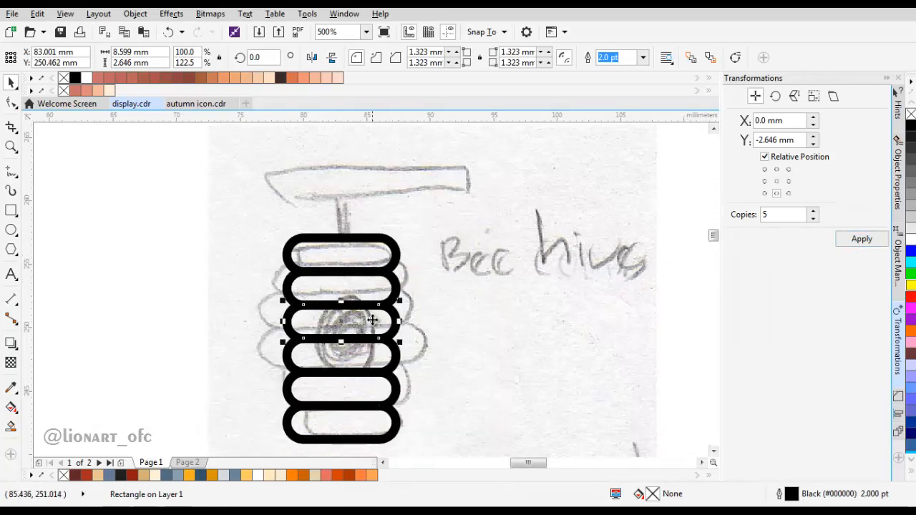
shift+click(372, 352)
mouse_move(412, 342)
mouse_down()
mouse_move(435, 335)
mouse_move(416, 338)
mouse_up()
- Widen the second and fifth bands symmetrically to a width between the end bands and the middle bands, and collapse the Transformations docker
click(387, 289)
shift+click(390, 390)
scroll(421, 335, down, 2)
click(447, 322)
scroll(436, 338, up, 2)
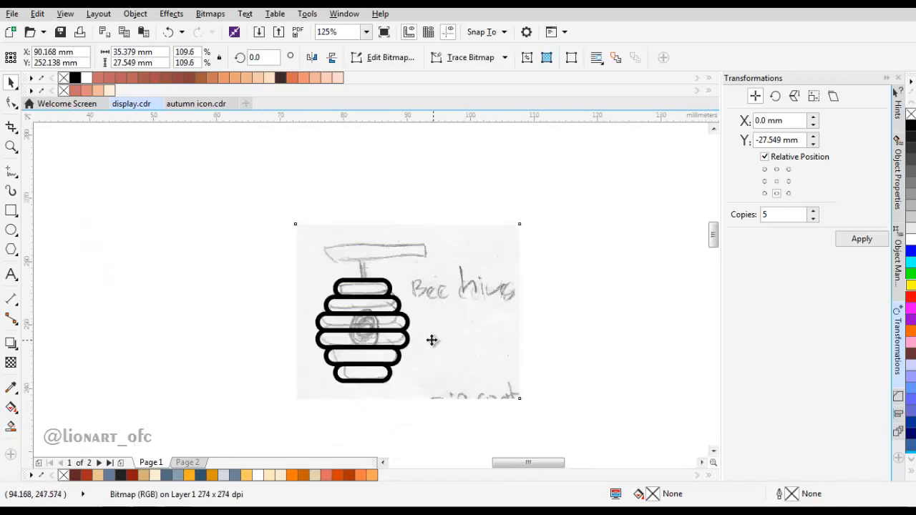
drag(373, 303, 422, 316)
click(887, 78)
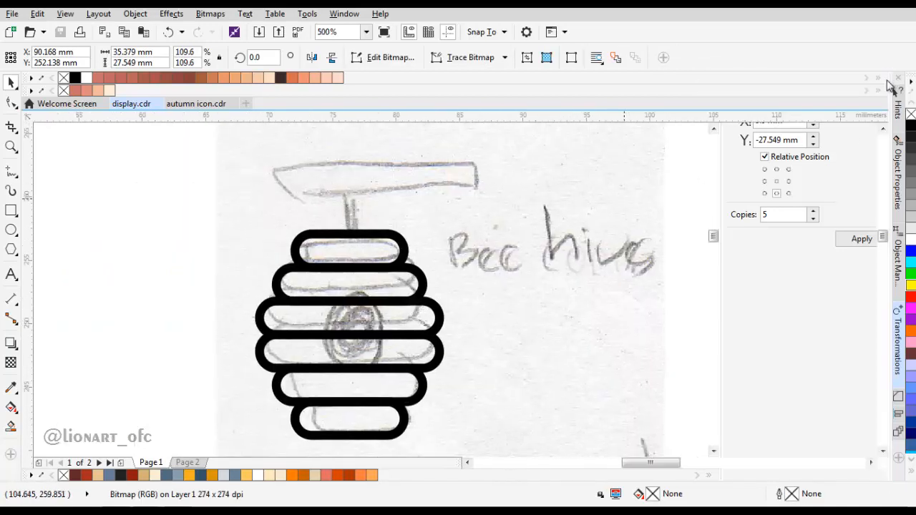
- Draw a rectangle about 4.7 by 5.3 mm across the two middle bands and round its corners to about 2.33 mm
key(F6)
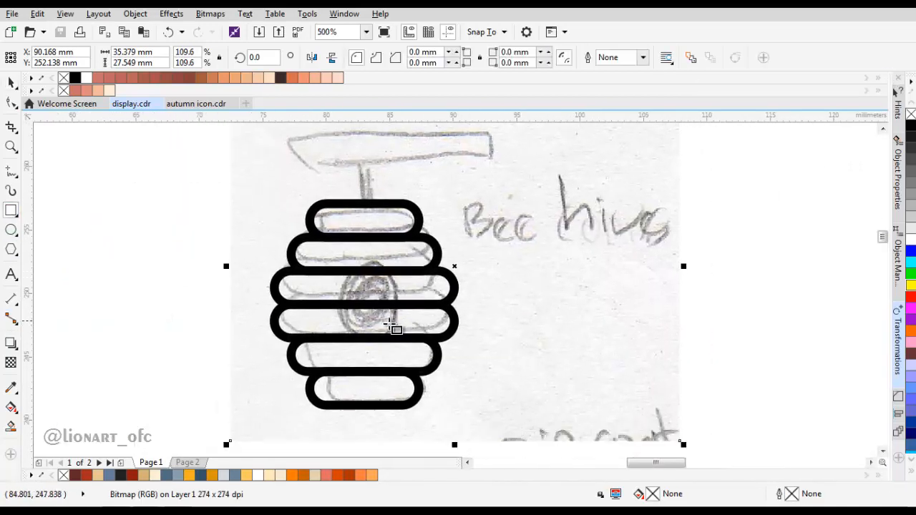
drag(395, 337, 359, 294)
key(space)
click(12, 103)
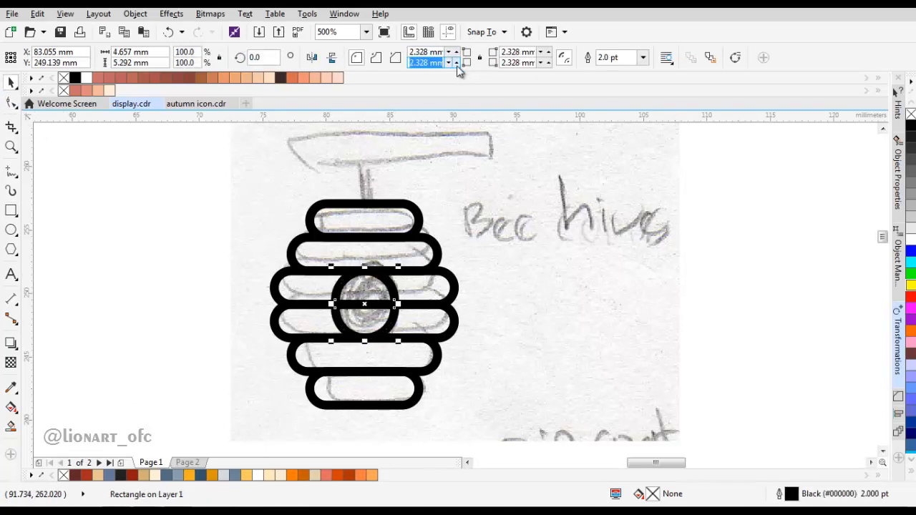
- Set both lower corner radii of the doorway rectangle to 0 mm to form an arch
text(0)
key(Tab)
key(Tab)
text(0)
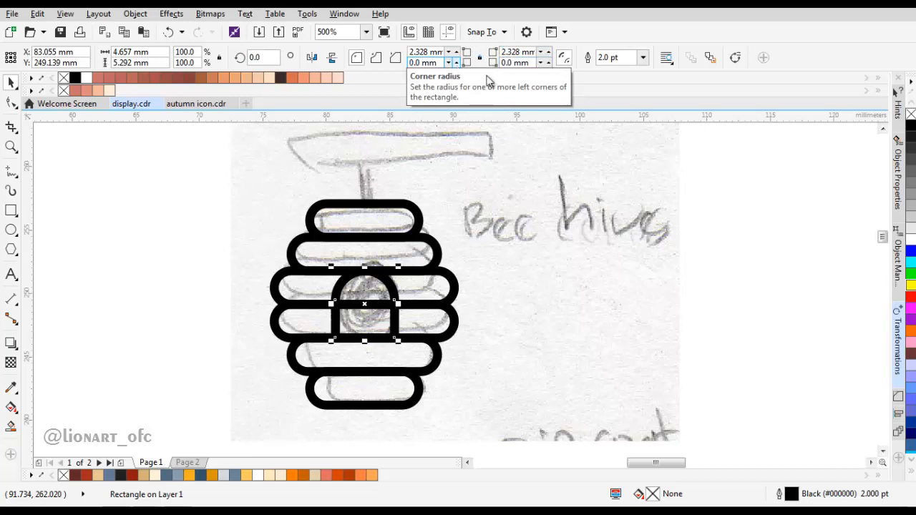
- Centre the arched doorway horizontally on the third hive band using Align and Distribute
shift+click(422, 269)
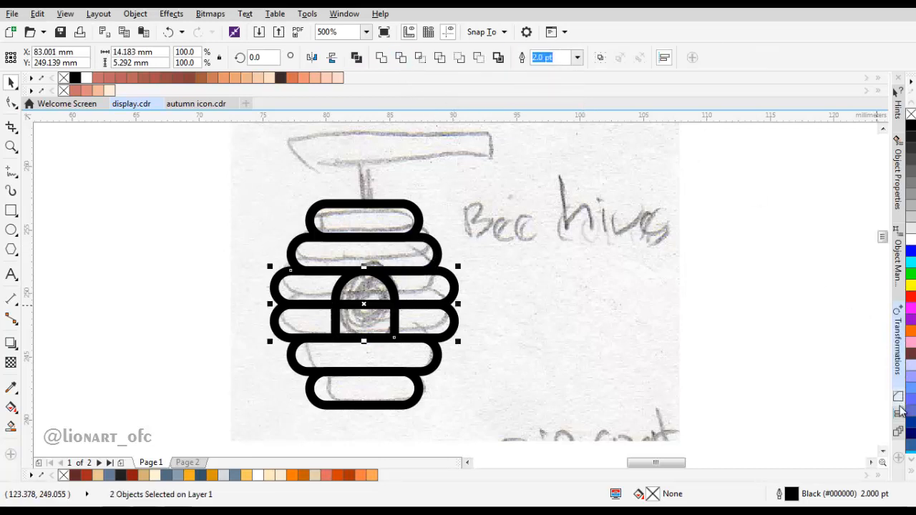
key(ctrl+shift+a)
drag(432, 254, 495, 254)
click(496, 254)
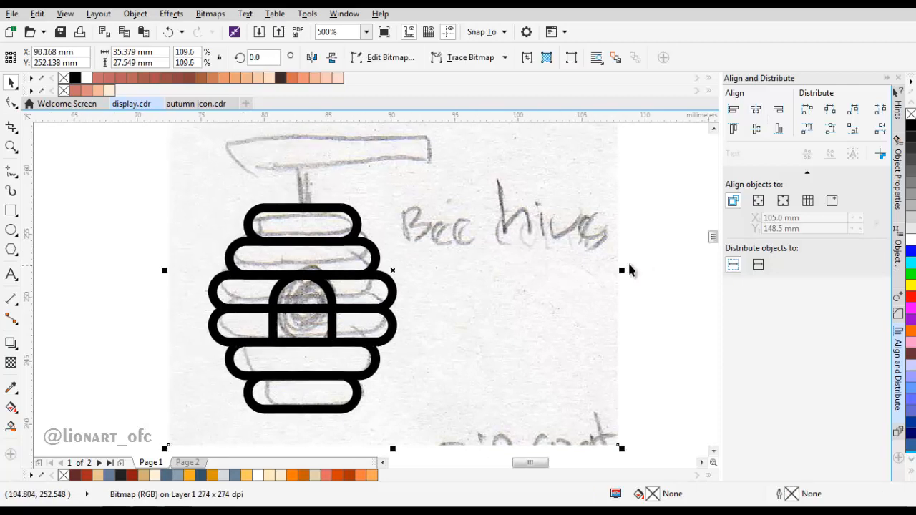
click(630, 267)
scroll(499, 273, down, 1)
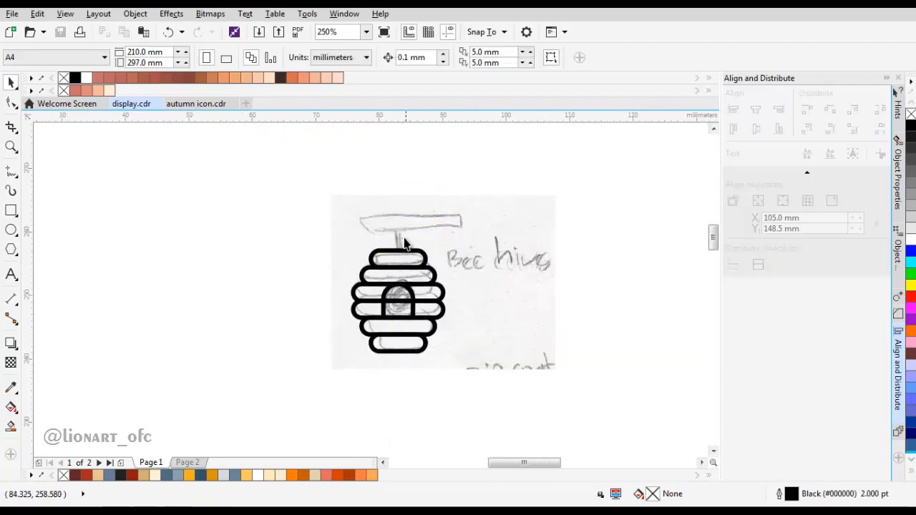
- Draw the closed four-cornered branch above the hive with the Pen tool and extend its pointed upper-left corner outward
scroll(396, 262, up, 1)
click(20, 172)
click(103, 215)
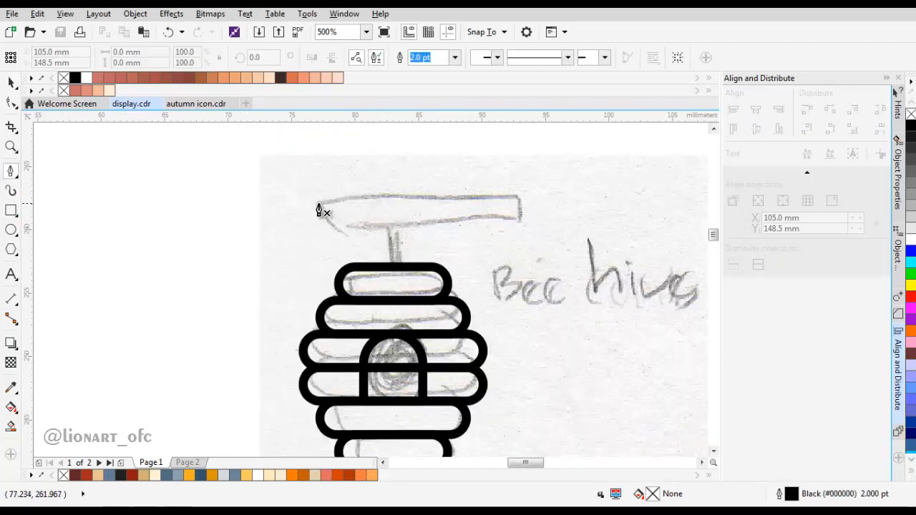
click(342, 229)
double_click(526, 215)
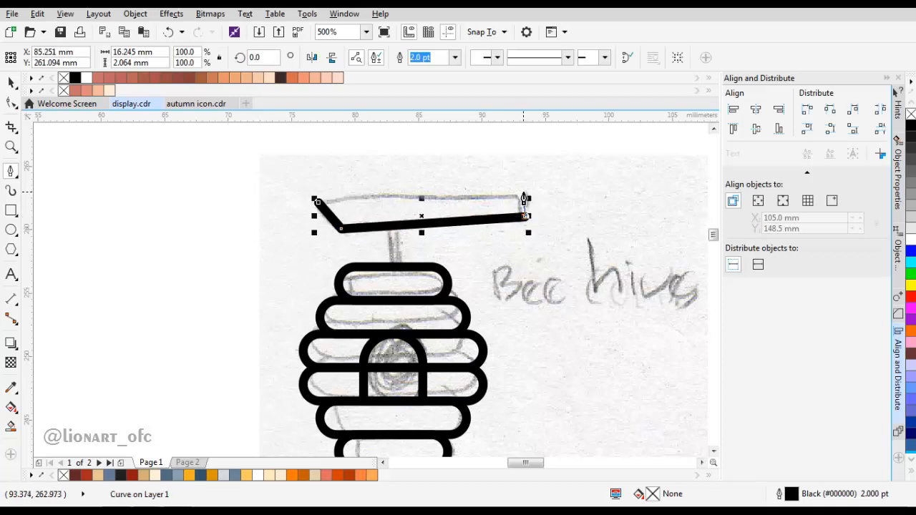
click(522, 193)
click(317, 202)
key(F10)
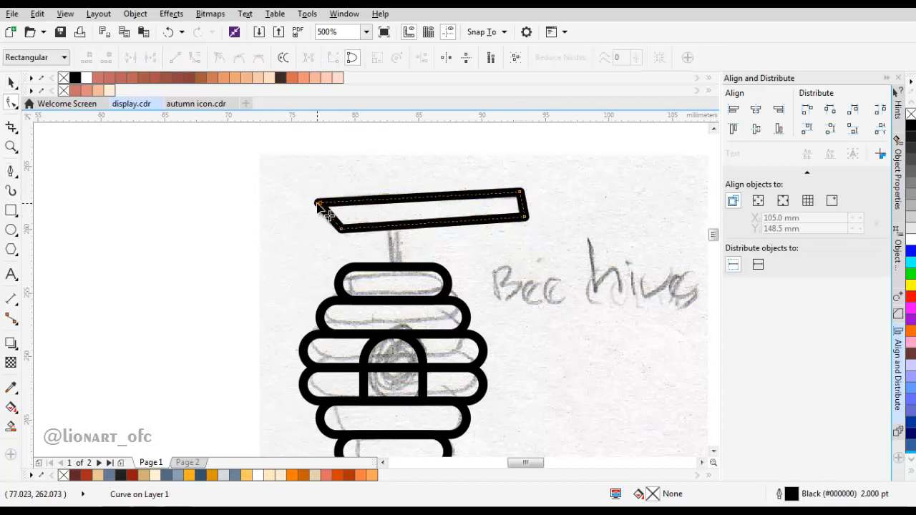
drag(319, 203, 307, 193)
- Draw a short vertical stem from the branch to the hive's top band and move the sketch image aside, clear of the drawing
scroll(358, 204, down, 1)
click(10, 171)
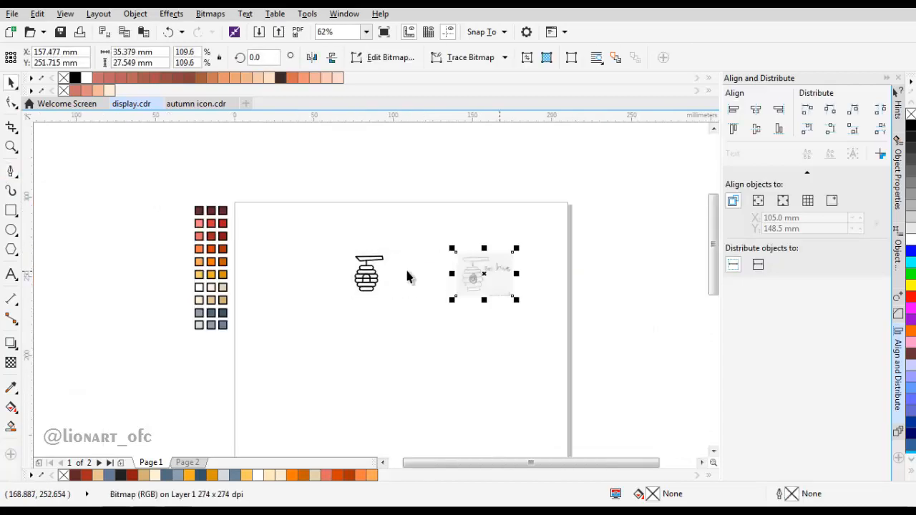
- Select the beehive drawing, sample the dark brown swatch (#632626) from the colour samples and apply it to the stem's outline
scroll(365, 277, up, 1)
drag(308, 218, 441, 370)
click(10, 387)
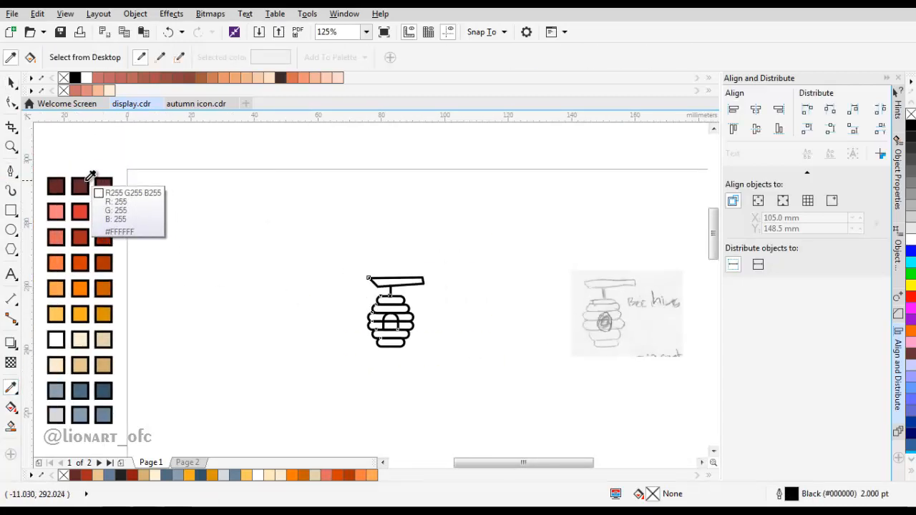
click(100, 186)
scroll(387, 283, up, 1)
click(392, 290)
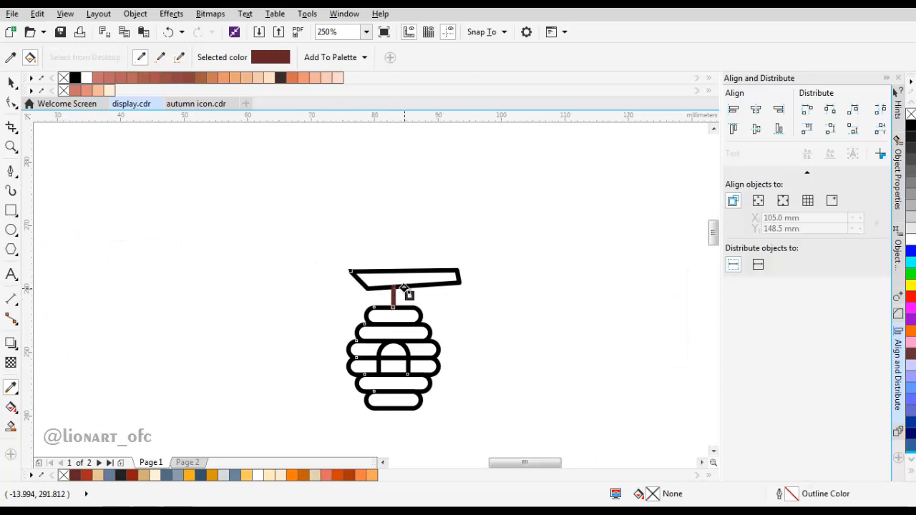
- Apply the sampled dark brown to the outlines of the branch, all six hive bands and the doorway
scroll(406, 289, up, 1)
click(407, 282)
click(414, 326)
drag(431, 361, 411, 260)
click(440, 285)
click(448, 309)
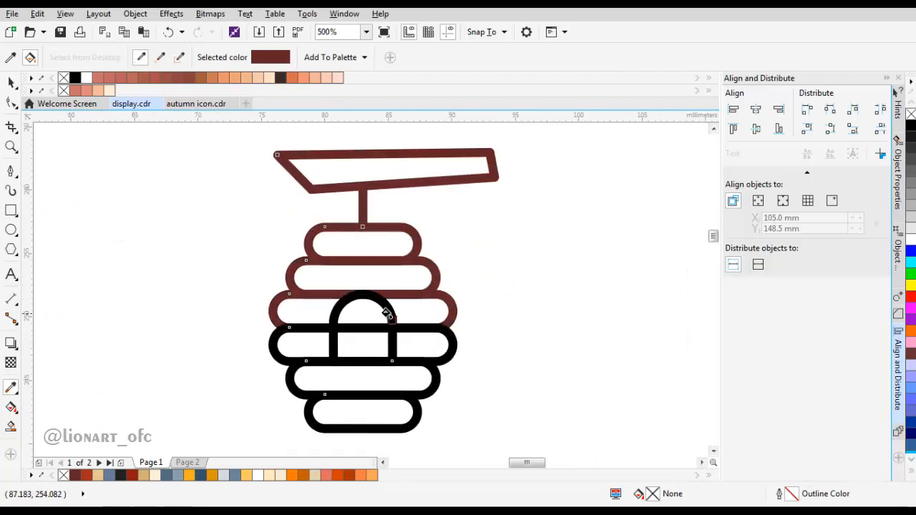
click(390, 315)
click(426, 352)
click(432, 373)
click(414, 413)
- Sample the golden yellow swatch and fill the first, third and fifth hive bands with it
scroll(401, 372, down, 4)
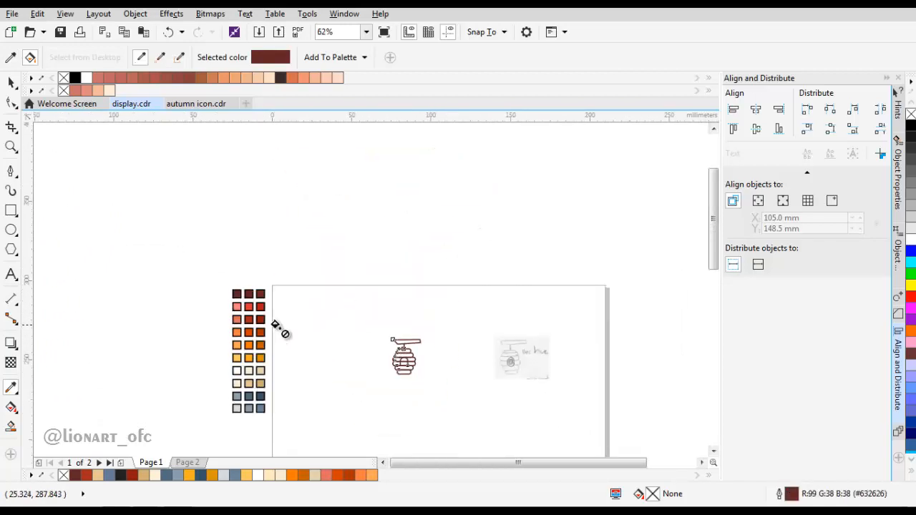
scroll(250, 308, up, 1)
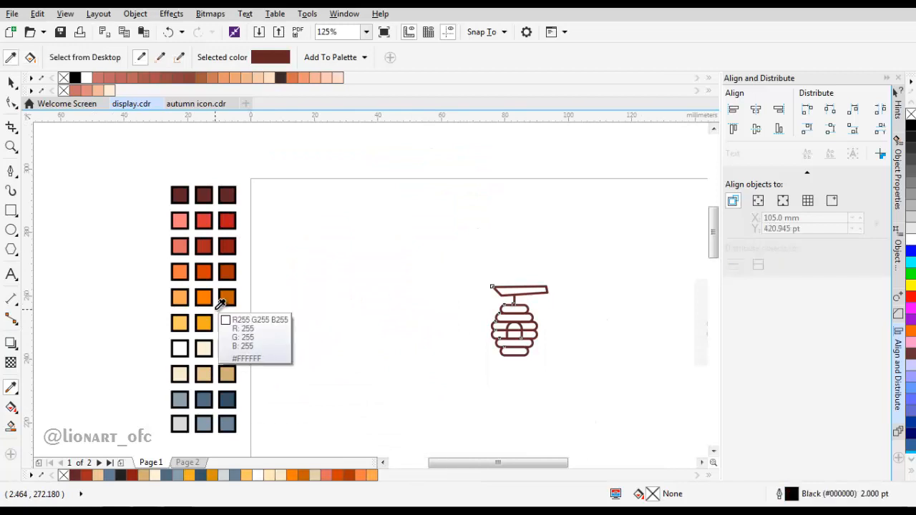
drag(216, 324, 194, 309)
shift+click(181, 310)
scroll(498, 301, up, 2)
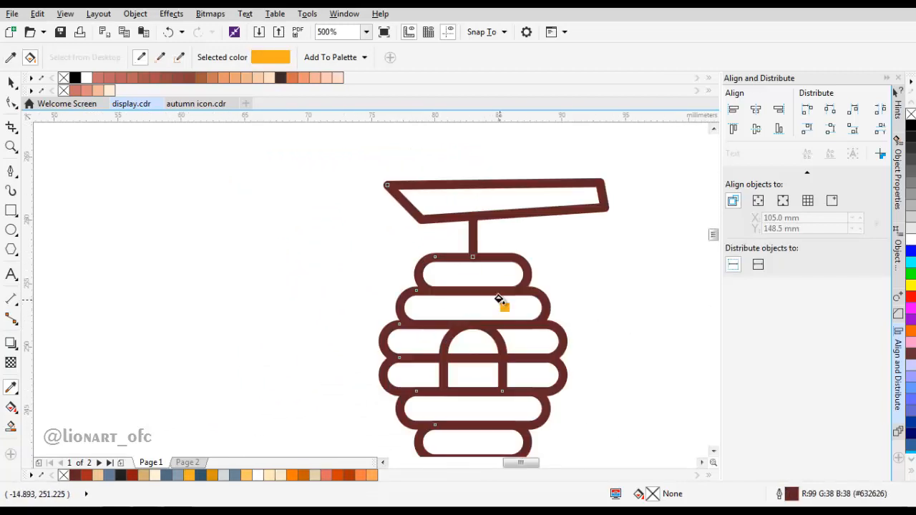
click(505, 277)
click(527, 342)
drag(534, 368, 527, 329)
click(521, 364)
- Sample the bright orange swatch and fill the second, fourth and sixth hive bands with it
scroll(451, 327, down, 2)
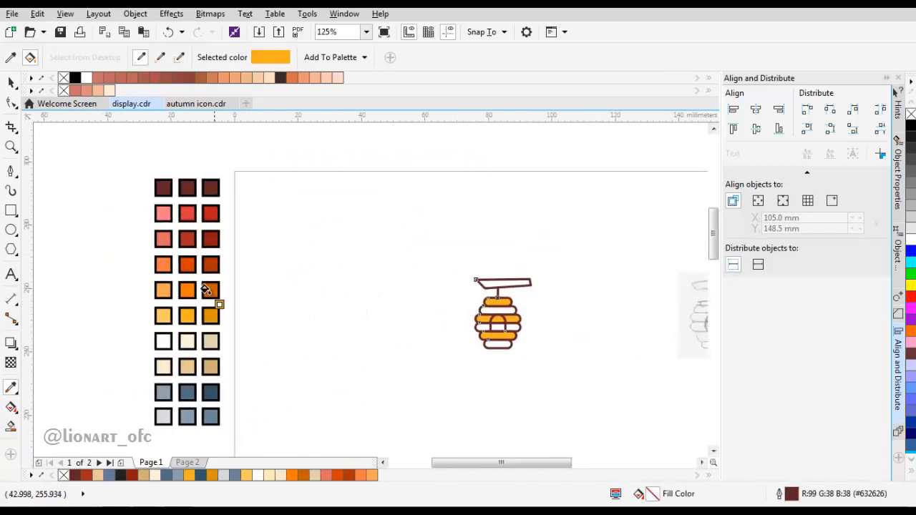
click(206, 294)
scroll(491, 306, up, 2)
click(491, 306)
click(494, 373)
scroll(433, 346, down, 2)
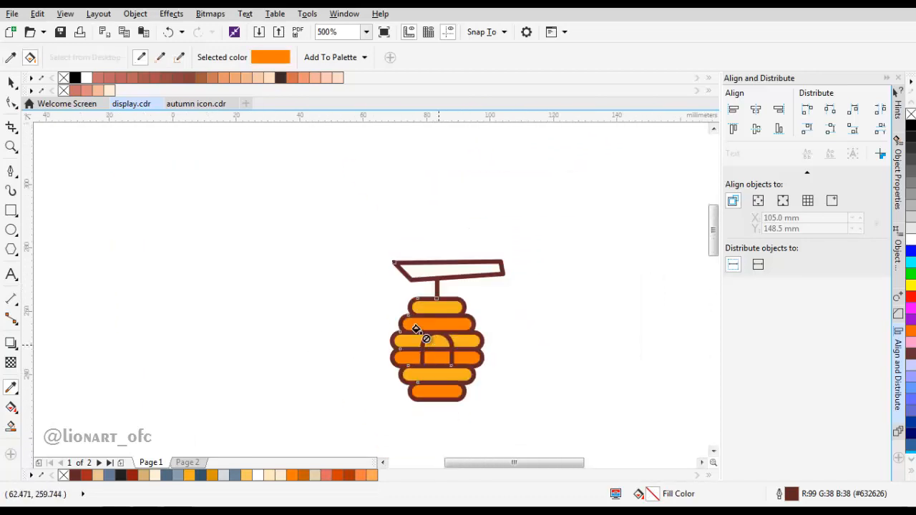
- Sample the deep orange swatch (#D44000) and fill the branch and the hive doorway with it
click(129, 282)
scroll(434, 344, up, 1)
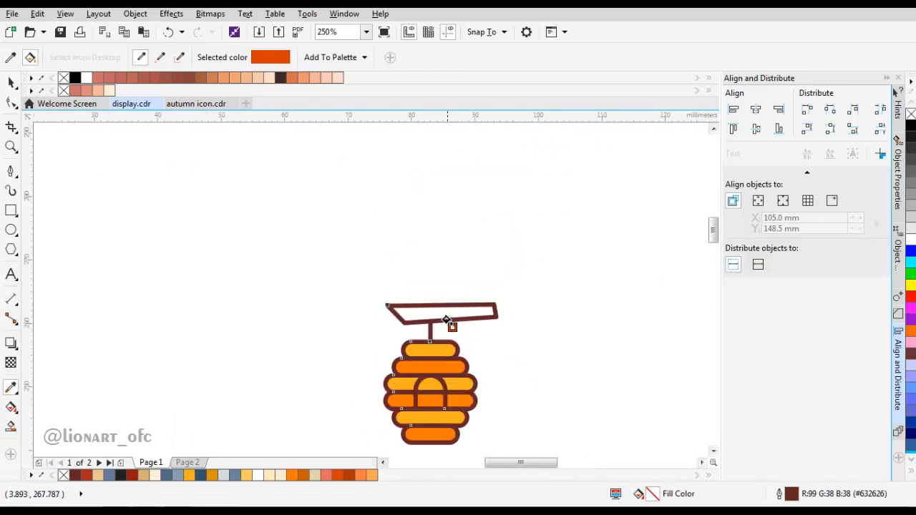
click(451, 315)
scroll(452, 348, up, 1)
click(422, 357)
scroll(424, 355, up, 1)
key(space)
scroll(444, 340, down, 3)
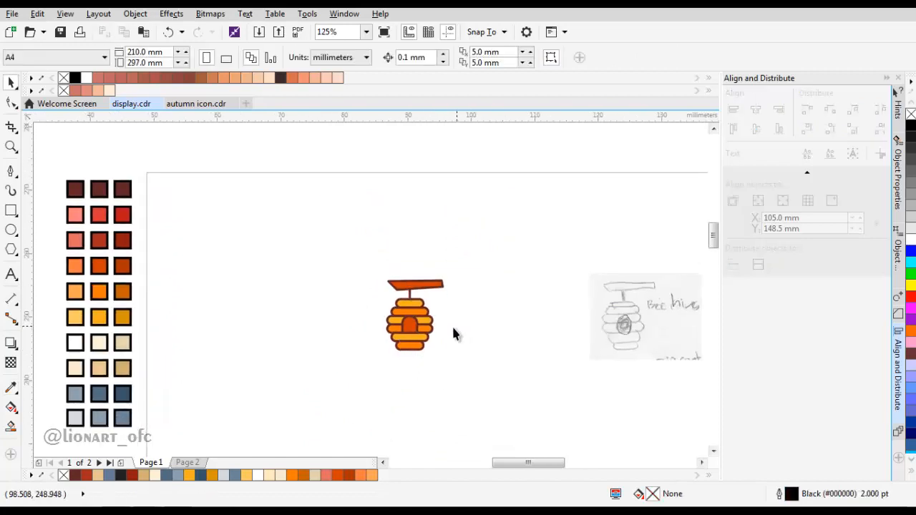
- Copy and paste the doorway, then shift the duplicate to the left so the original's right-hand part is uncovered
scroll(450, 328, up, 1)
scroll(391, 291, up, 2)
click(375, 336)
drag(376, 354, 389, 275)
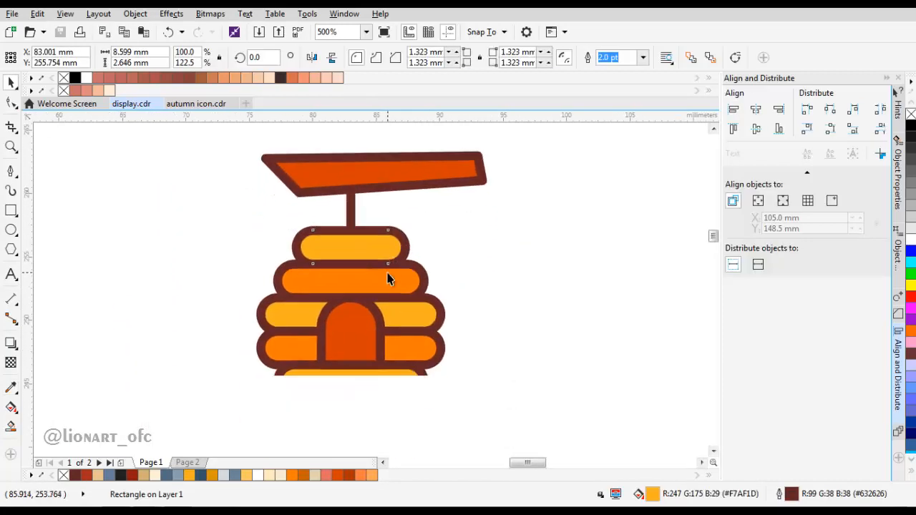
click(365, 334)
drag(362, 336, 375, 322)
right_click(392, 318)
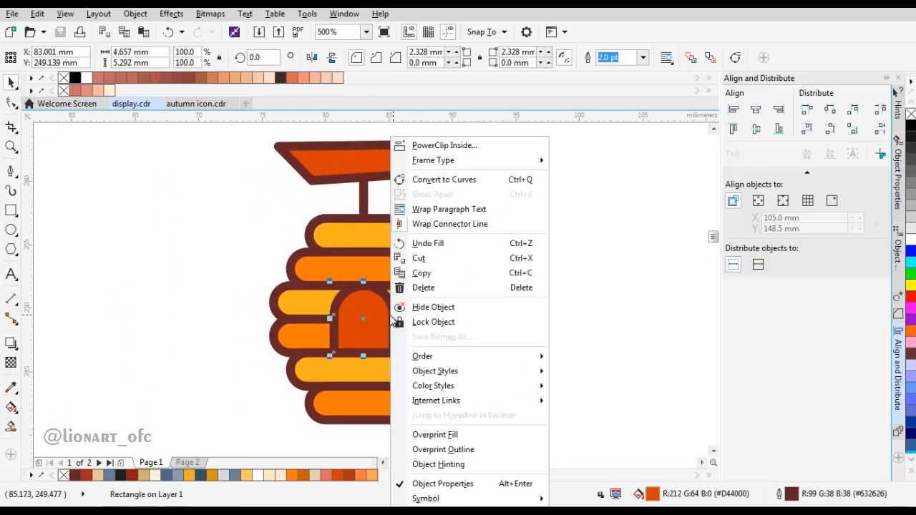
click(421, 272)
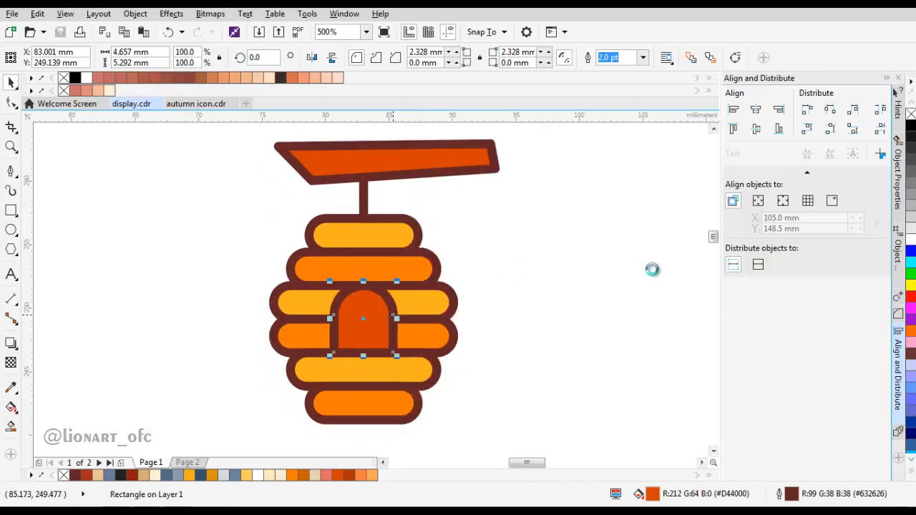
right_click(626, 248)
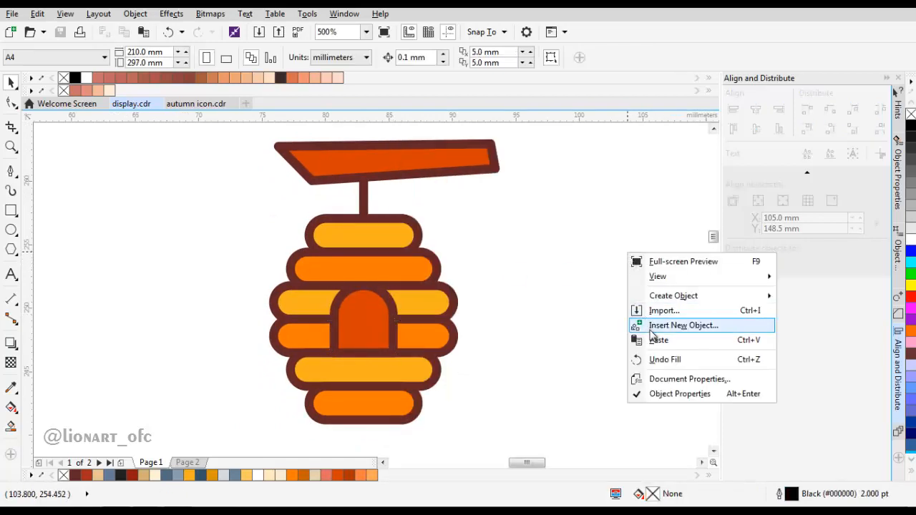
click(651, 339)
scroll(382, 309, up, 2)
drag(382, 308, 245, 324)
- Smart Fill the uncovered right-hand part of the doorway as a shadow shape and delete the shifted doorway copy
click(10, 426)
click(405, 310)
key(space)
scroll(379, 315, down, 2)
key(Delete)
scroll(405, 266, up, 1)
- Select all six hive bands, copy them and paste the duplicates in place
click(393, 274)
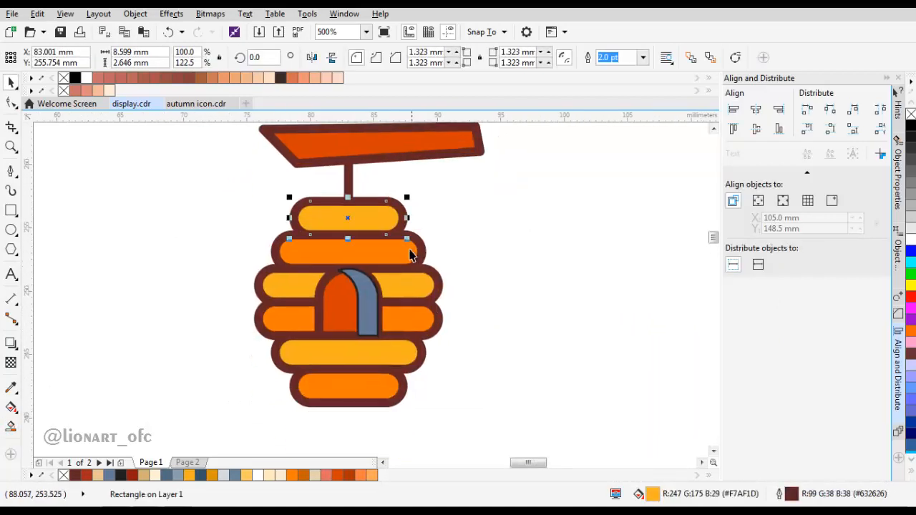
shift+click(408, 252)
shift+click(419, 286)
shift+click(416, 324)
shift+click(417, 352)
shift+click(388, 388)
right_click(425, 281)
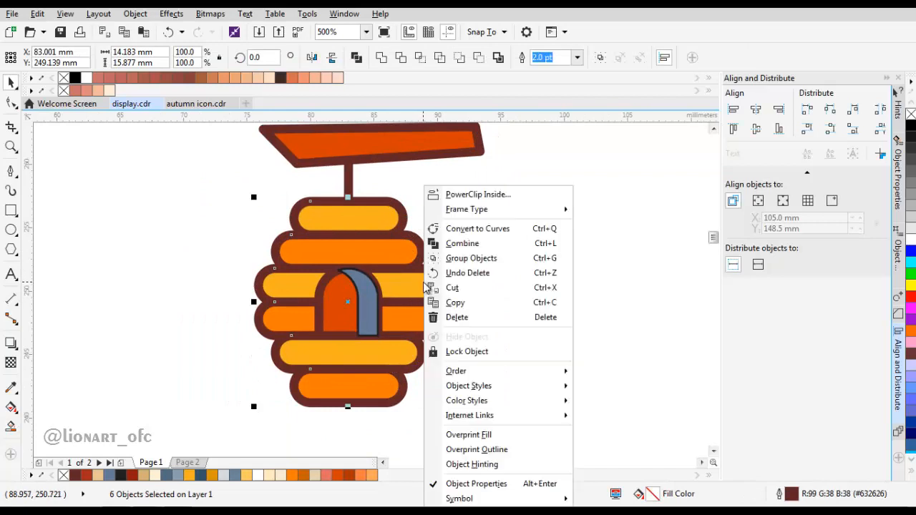
click(455, 303)
right_click(523, 248)
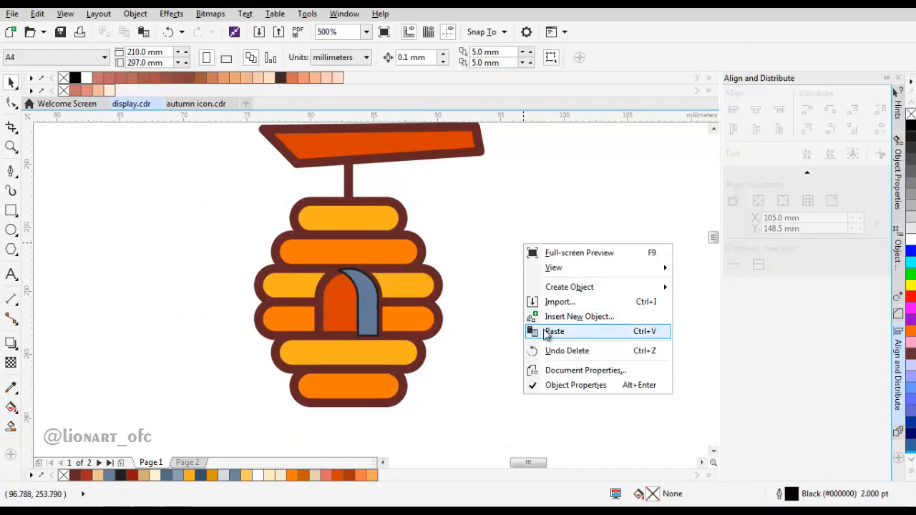
click(551, 329)
- Remove the fill from the six band duplicates and shift them about 2.3 mm to the left of the originals
drag(409, 293, 378, 289)
click(911, 114)
scroll(453, 219, down, 1)
drag(308, 253, 326, 251)
drag(405, 292, 383, 289)
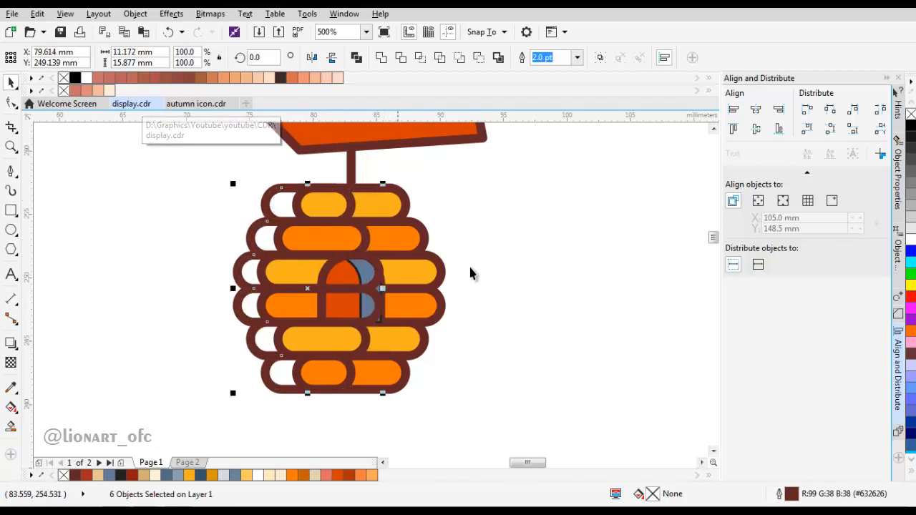
scroll(347, 244, up, 2)
scroll(374, 249, down, 2)
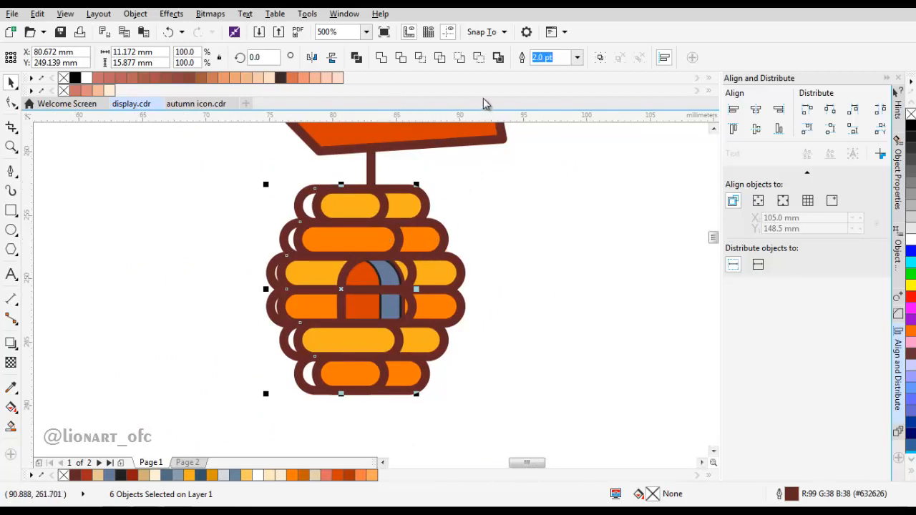
click(494, 252)
- Select the shifted duplicates of the third and fourth hive bands and delete them
scroll(416, 284, up, 1)
click(412, 264)
shift+click(413, 305)
drag(411, 296, 366, 296)
scroll(367, 284, down, 1)
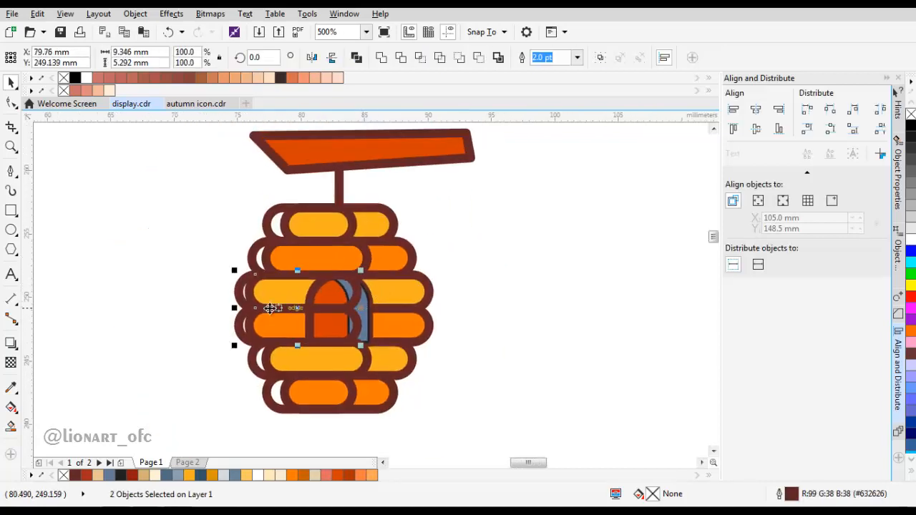
drag(270, 308, 166, 326)
key(Delete)
- Smart Fill the right-hand areas of all six hive bands to create shadow shapes
click(11, 427)
click(391, 220)
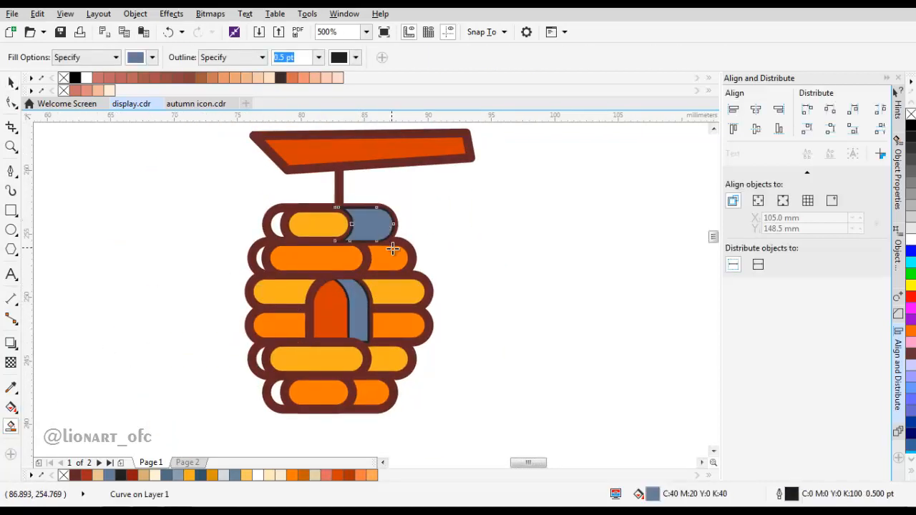
click(392, 253)
key(ctrl+z)
click(384, 253)
click(390, 291)
click(393, 326)
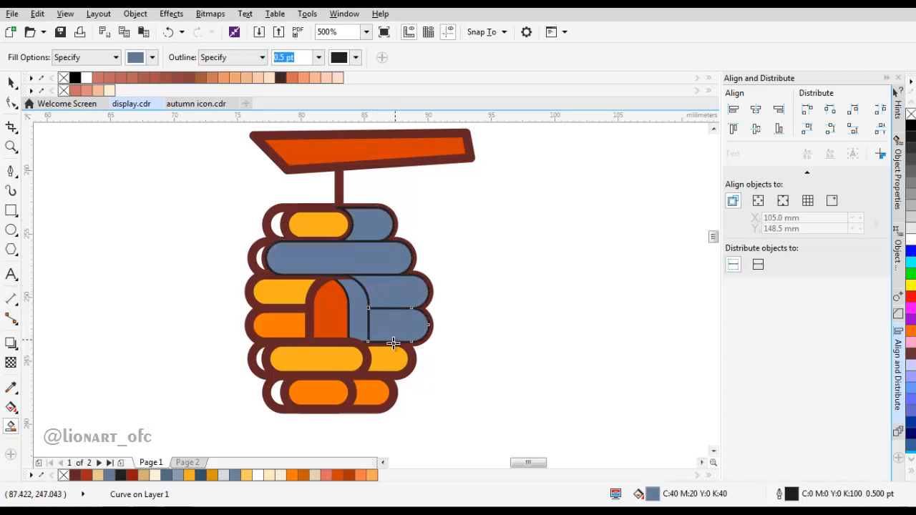
click(391, 359)
click(378, 393)
- Trim the second band's shadow shape with the shifted duplicate of that band
key(space)
click(273, 265)
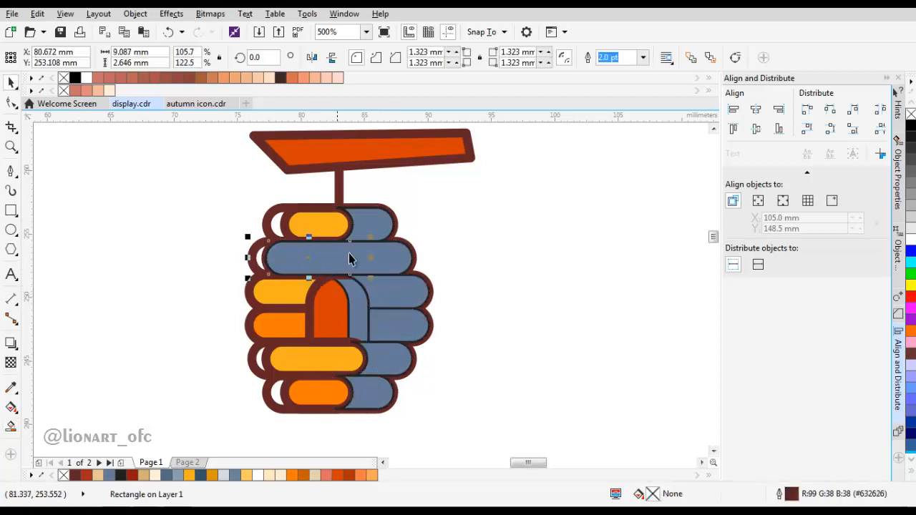
shift+click(349, 253)
click(401, 59)
- Delete the shifted duplicates of the first, second, fifth and sixth bands, keeping the original bands
click(290, 266)
scroll(316, 250, up, 1)
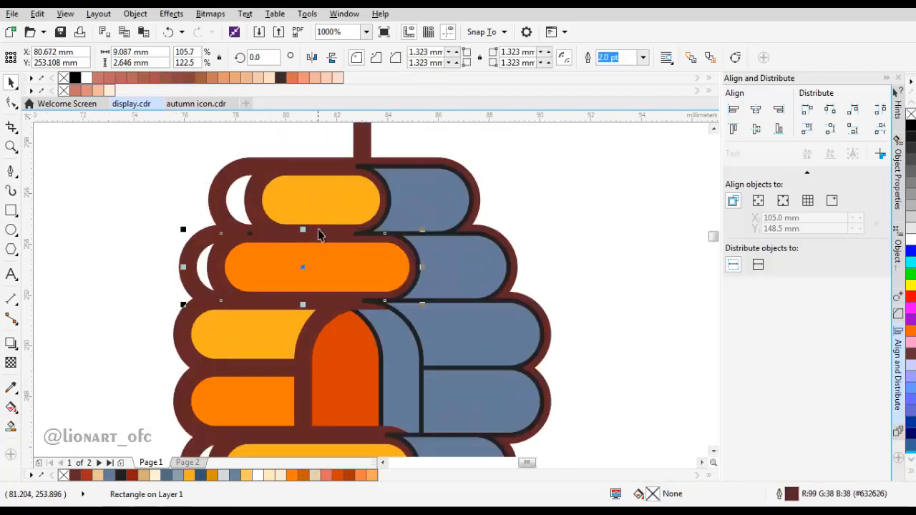
key(Delete)
click(319, 208)
scroll(319, 215, down, 1)
key(Delete)
scroll(305, 266, down, 1)
key(Delete)
click(272, 377)
key(Delete)
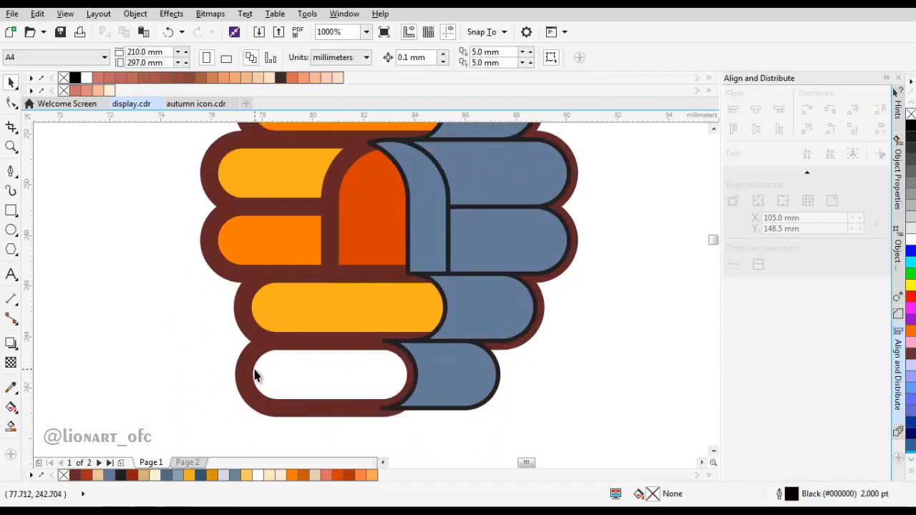
key(ctrl+z)
click(255, 370)
key(Delete)
scroll(337, 417, down, 1)
- Select the seven blue-grey shadow shapes on the hive and doorway and set their outline width to None
click(389, 396)
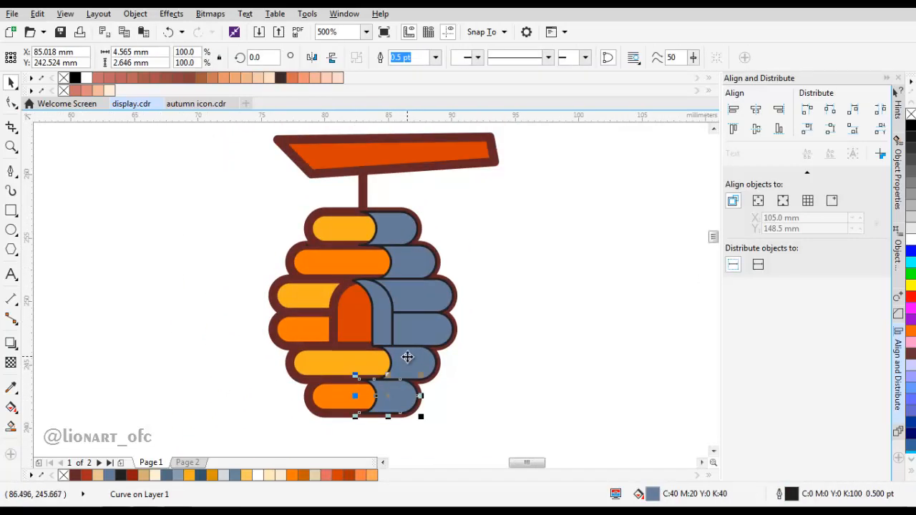
shift+click(407, 358)
shift+click(415, 327)
shift+click(417, 298)
shift+click(407, 262)
shift+click(399, 239)
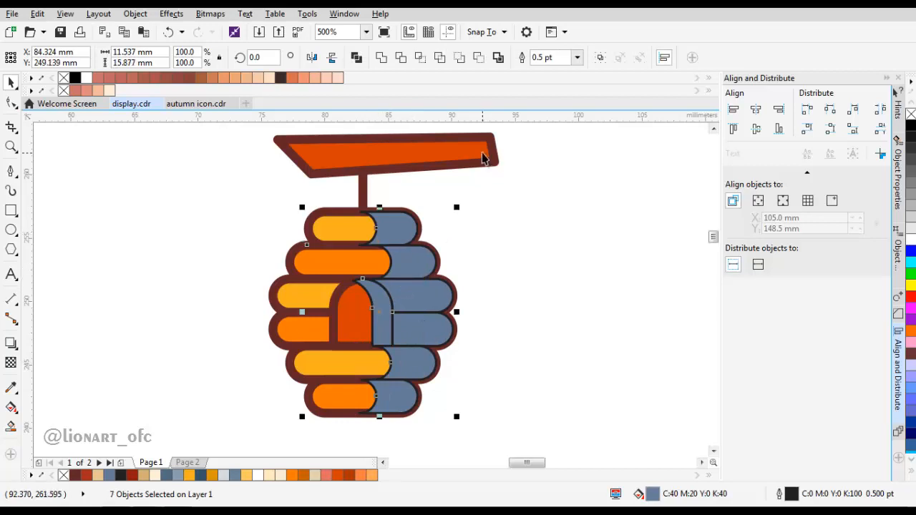
click(577, 57)
click(548, 72)
click(518, 244)
- Draw a curved line with the Pen tool across the branch, from its lower left edge to beyond its right end
scroll(518, 243, up, 1)
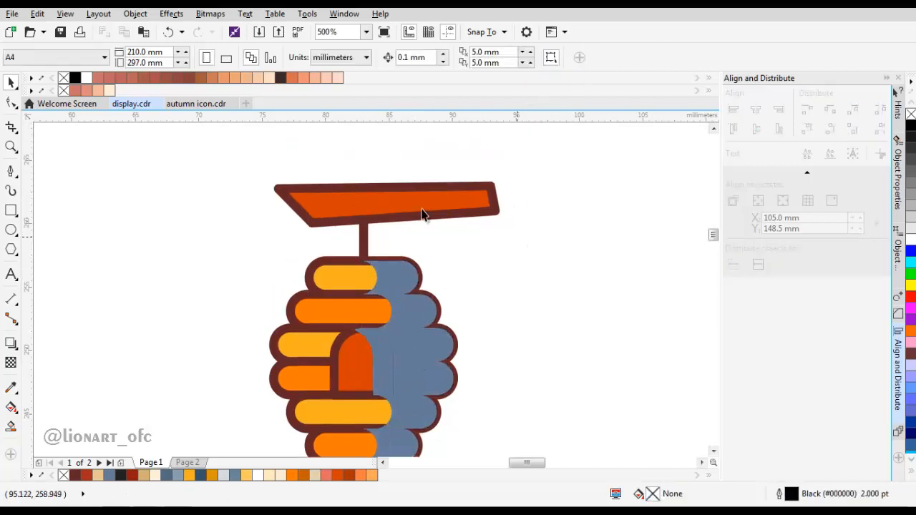
scroll(423, 214, down, 2)
scroll(458, 208, up, 2)
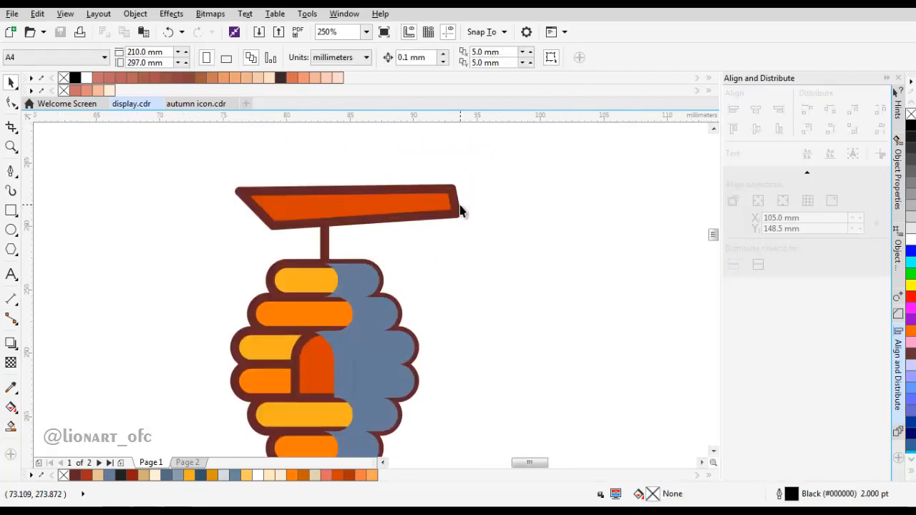
click(11, 171)
scroll(270, 229, up, 1)
drag(184, 277, 465, 272)
mouse_move(657, 186)
mouse_down()
mouse_move(600, 225)
mouse_move(358, 242)
mouse_up()
double_click(620, 205)
scroll(567, 256, down, 1)
key(space)
- Smart Fill the part of the branch below the curve as a shadow shape and delete the curve
click(11, 426)
click(551, 276)
key(space)
key(Delete)
- Set the outline width of the branch's shadow shape to None
scroll(422, 223, down, 1)
click(441, 252)
click(434, 58)
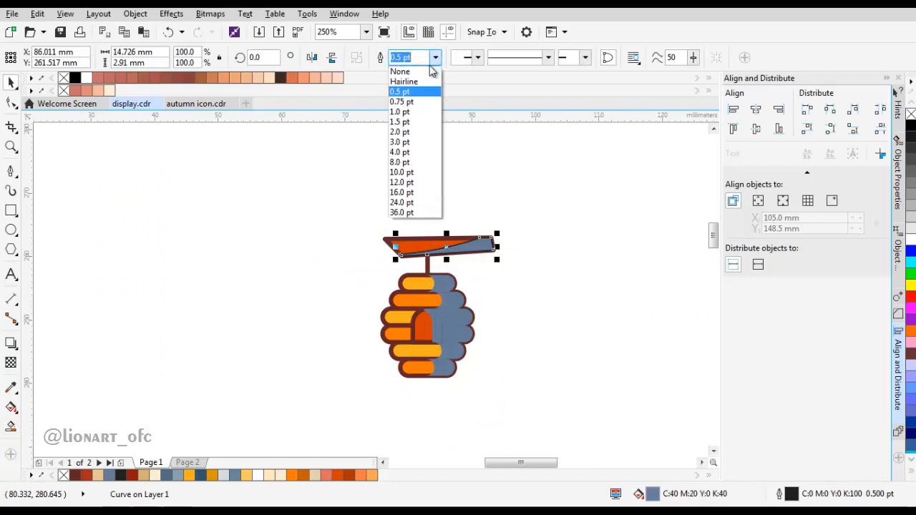
click(432, 71)
click(539, 192)
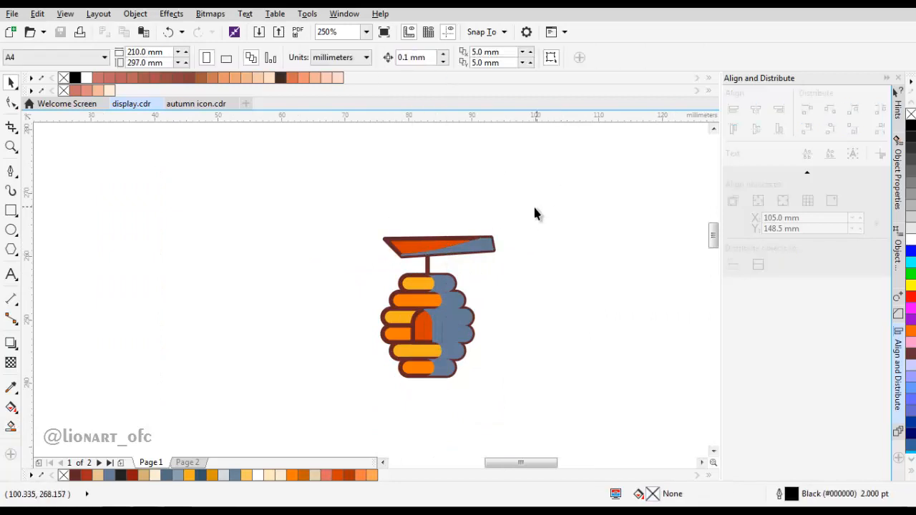
- Sample the darkest golden yellow swatch and fill the shadows of the first, third and fifth bands with it
scroll(475, 254, down, 2)
click(11, 389)
scroll(345, 291, up, 1)
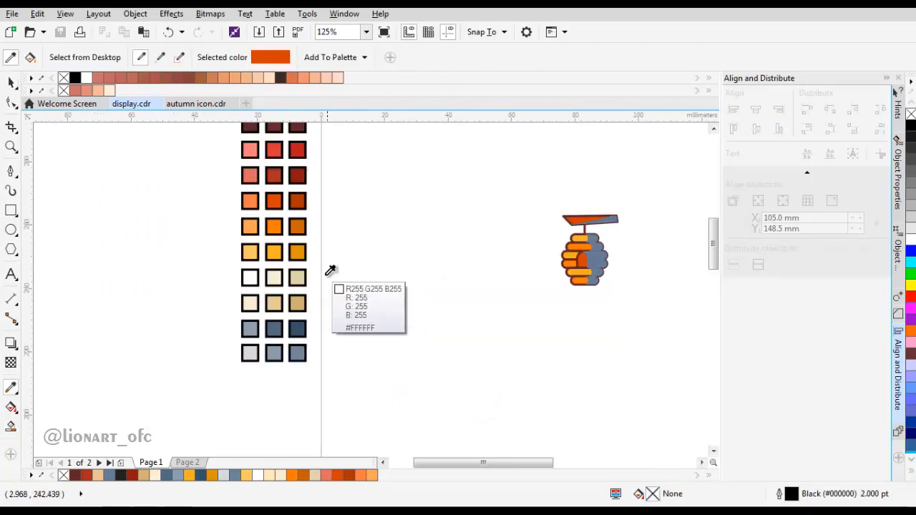
click(297, 255)
scroll(619, 246, up, 1)
click(569, 230)
click(581, 267)
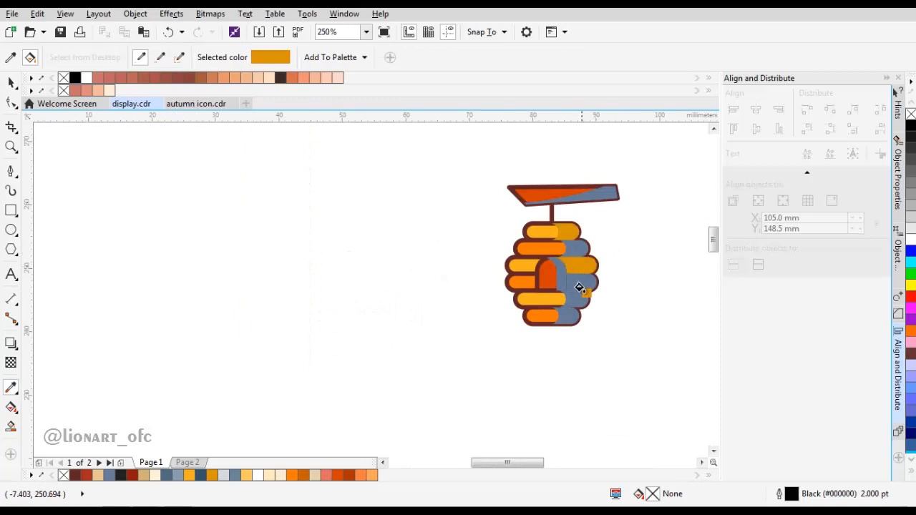
click(576, 300)
- Sample the darkest shade in the bright orange swatch row and fill the second, fourth and sixth band shadows with it
scroll(517, 282, down, 2)
scroll(390, 266, up, 1)
shift+click(373, 266)
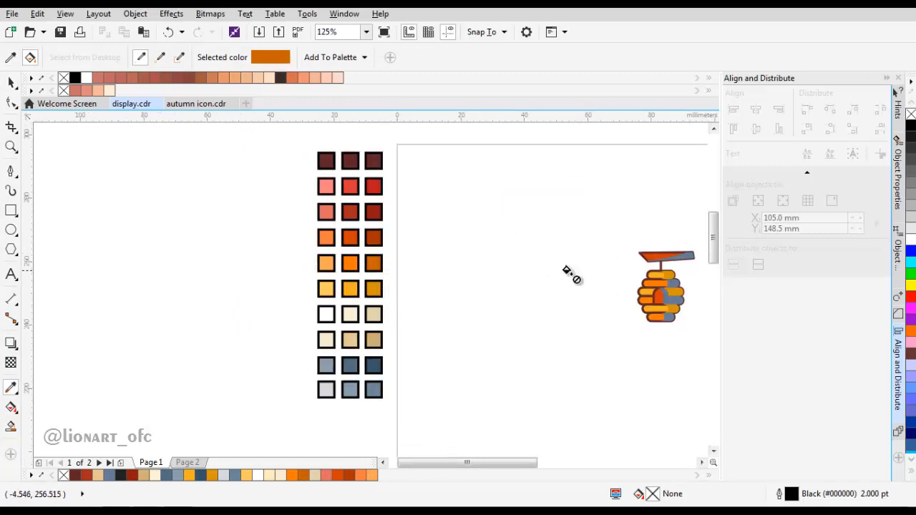
scroll(574, 286, up, 2)
click(473, 334)
- Sample the darkest shade in the deep orange swatch row and fill the doorway and branch shadows with it
scroll(472, 334, down, 2)
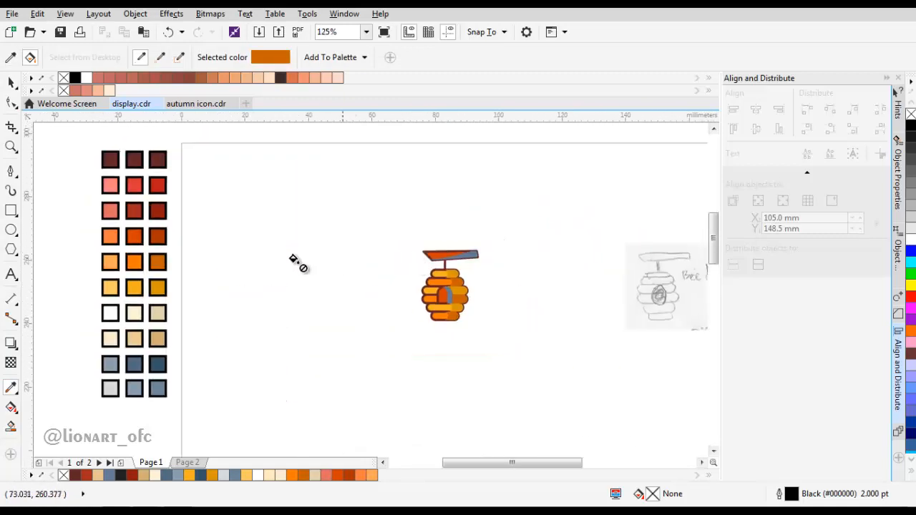
shift+click(159, 236)
scroll(435, 267, up, 2)
click(437, 301)
drag(498, 155, 494, 248)
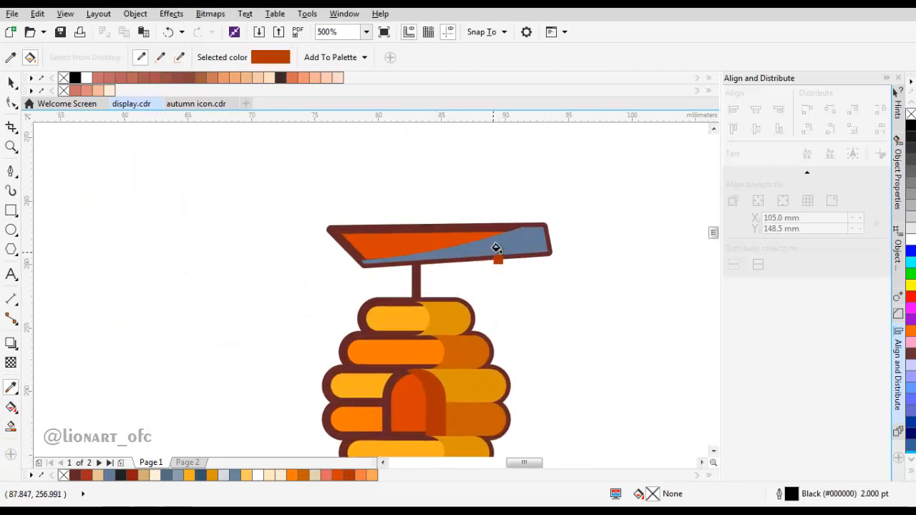
click(494, 248)
scroll(499, 278, down, 1)
key(space)
scroll(494, 287, up, 1)
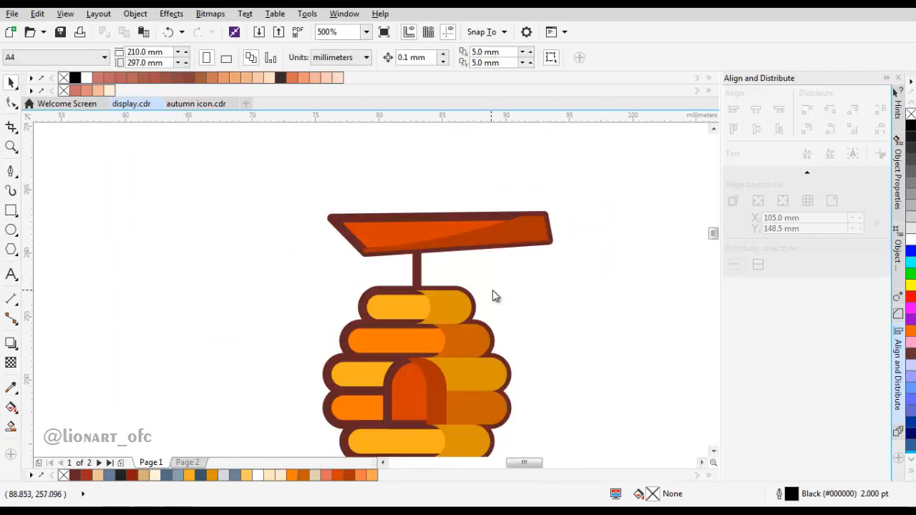
click(468, 244)
drag(432, 282, 411, 198)
shift+click(367, 239)
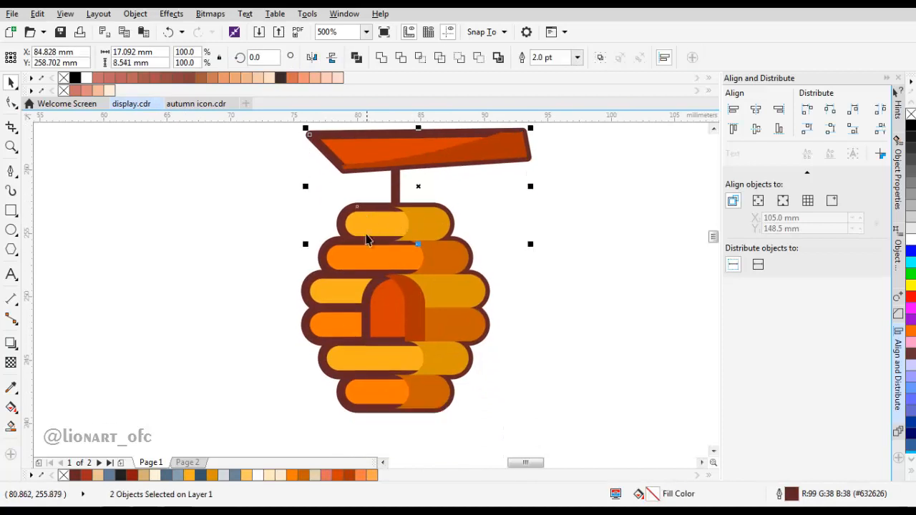
- Paste a copy of the doorway over its shadow, without a fill, so its dark brown outline lies on top
click(375, 295)
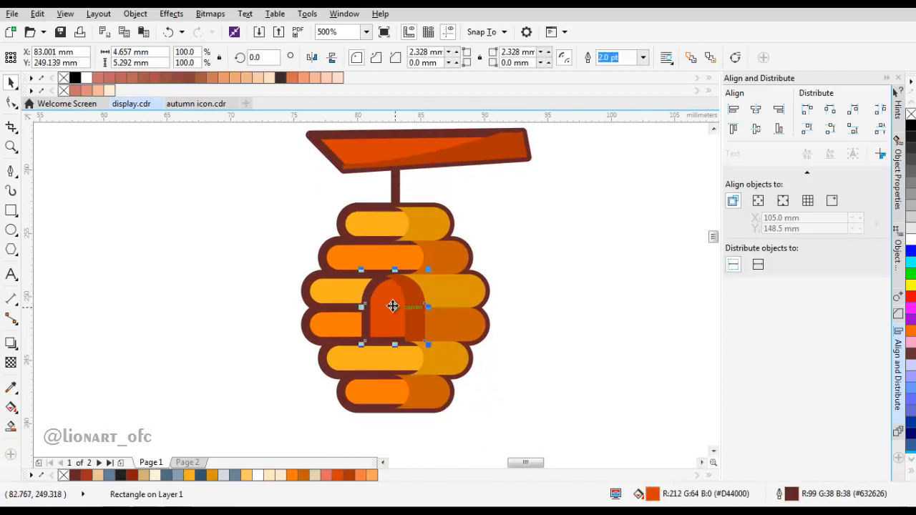
drag(366, 149, 374, 179)
click(375, 181)
click(379, 341)
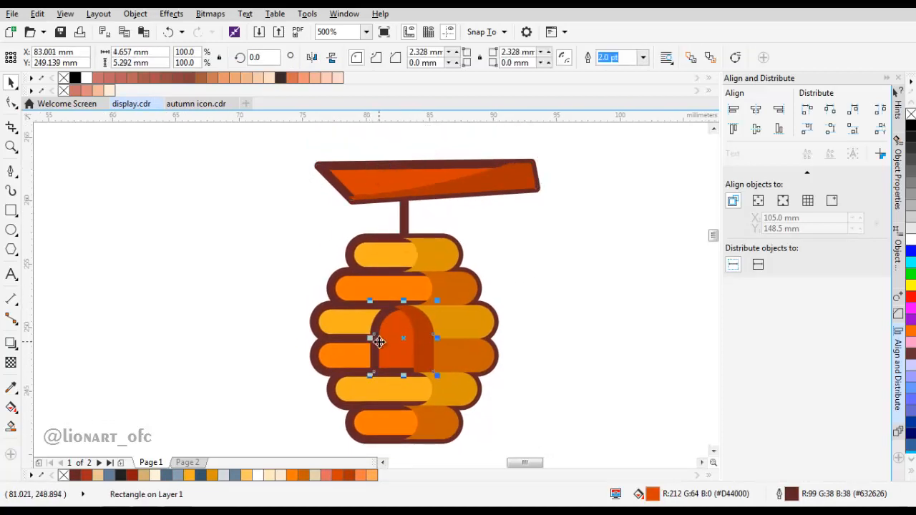
right_click(380, 341)
click(433, 274)
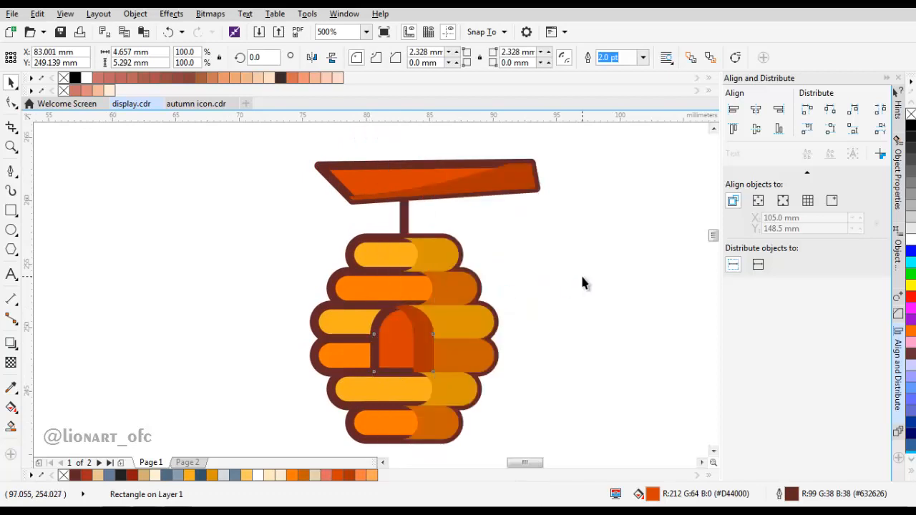
right_click(582, 283)
click(607, 364)
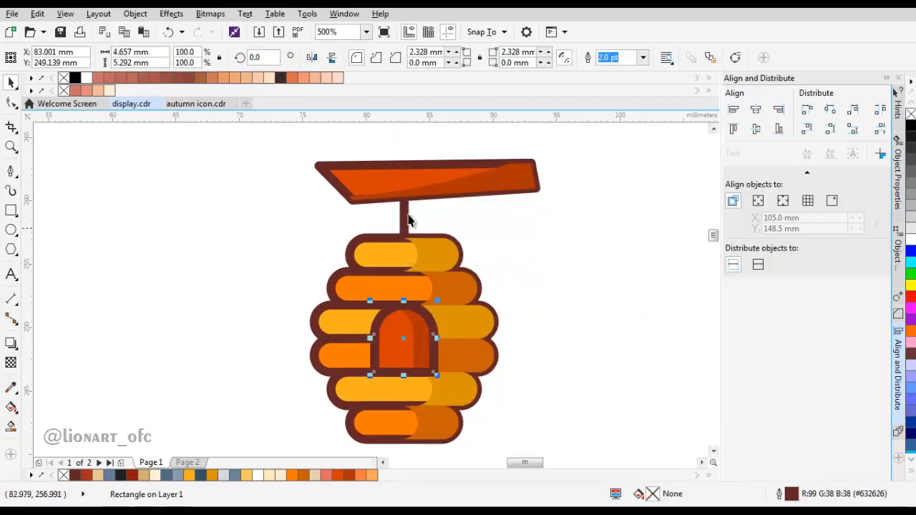
click(403, 177)
shift+click(370, 259)
shift+click(358, 286)
shift+click(352, 315)
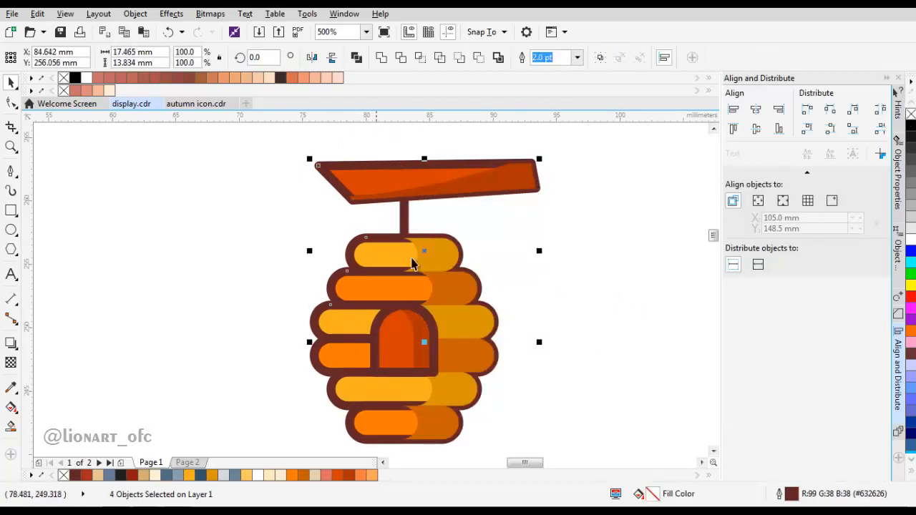
scroll(411, 258, up, 1)
scroll(353, 397, down, 1)
click(572, 266)
- Copy the branch, remove the original's outline, and paste the copy on top of the shadow without a fill
right_click(421, 174)
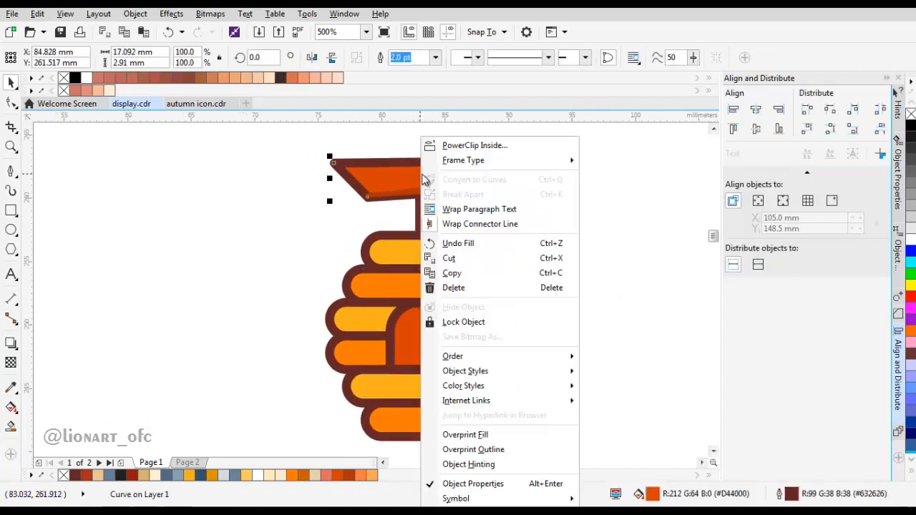
click(483, 272)
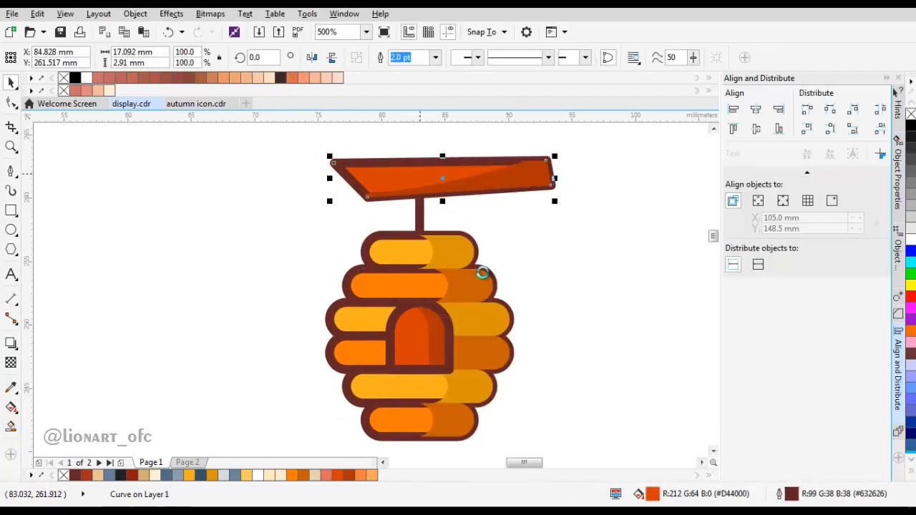
click(434, 57)
click(430, 68)
right_click(562, 160)
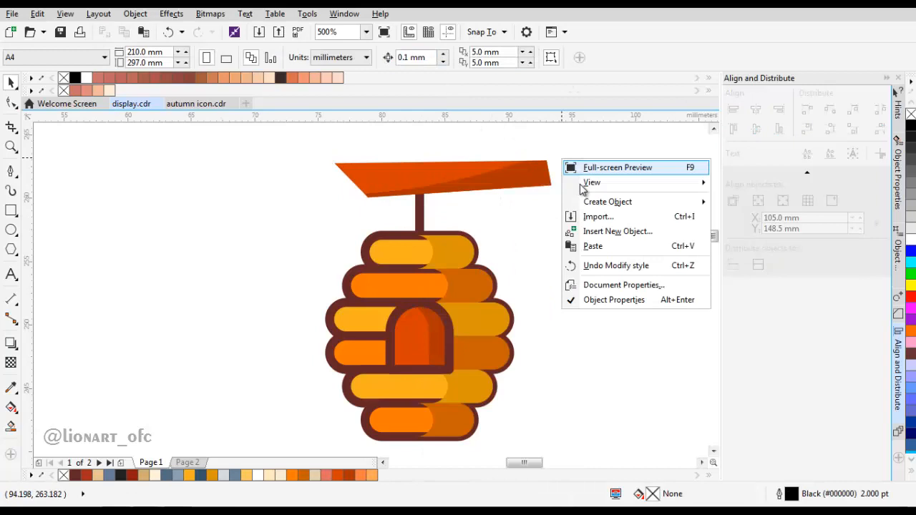
click(600, 246)
- Copy all six beehive bands together and set the outline of the originals to none
scroll(516, 196, down, 1)
click(465, 219)
shift+click(424, 249)
shift+click(376, 282)
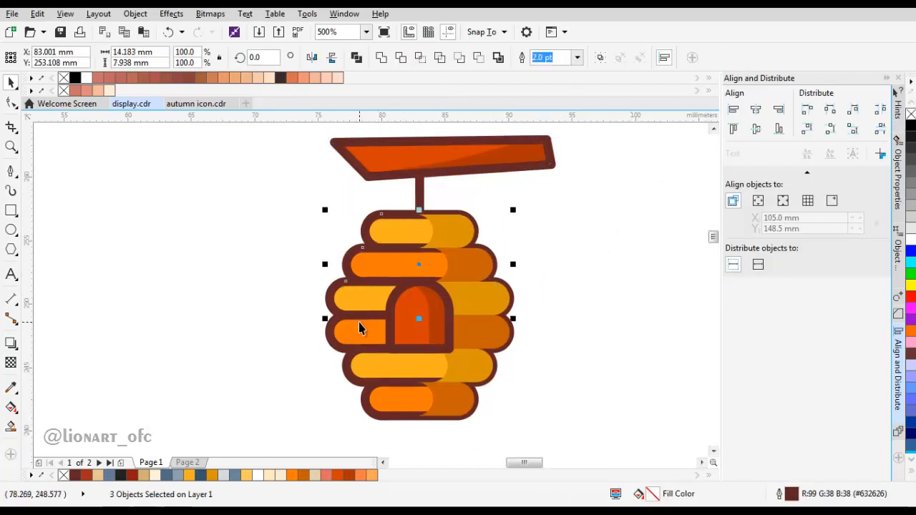
shift+click(358, 327)
shift+click(356, 362)
shift+click(378, 402)
right_click(380, 410)
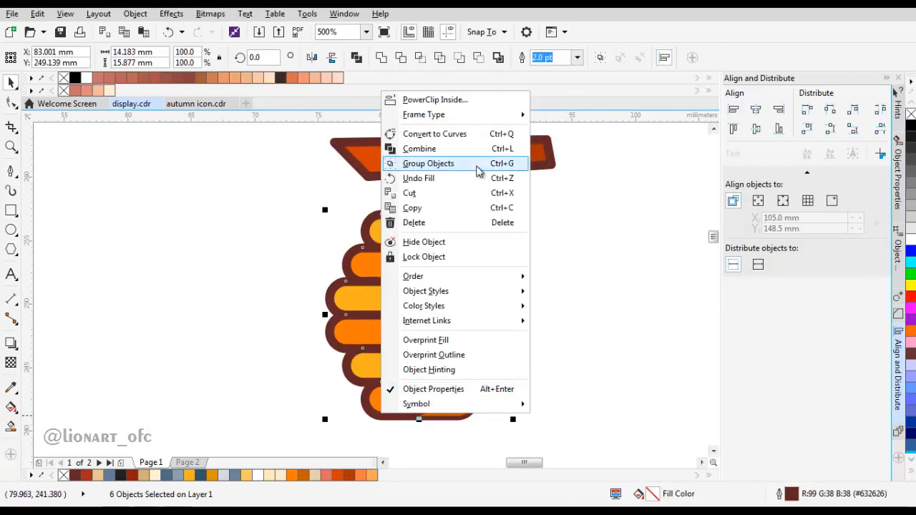
click(446, 208)
click(576, 59)
click(574, 74)
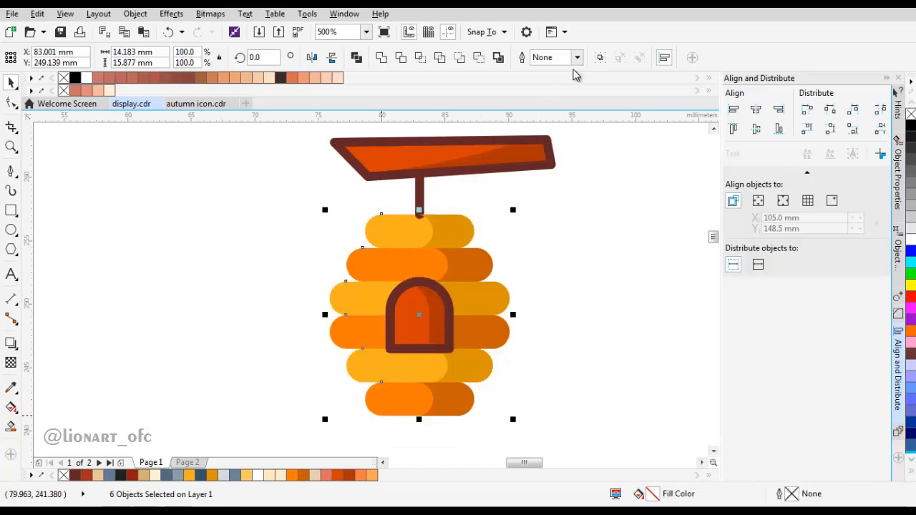
- Paste the six copied bands over their shadows without a fill, leaving only the dark brown outlines on top
right_click(544, 244)
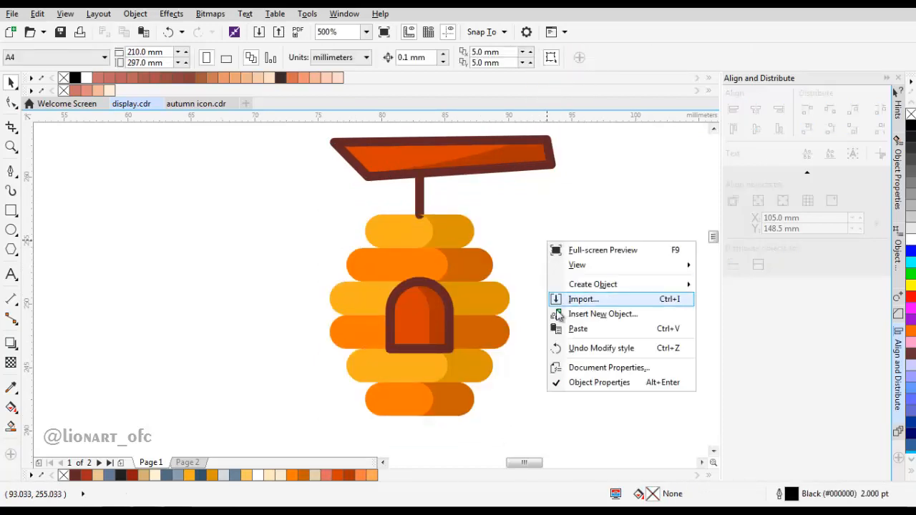
click(572, 327)
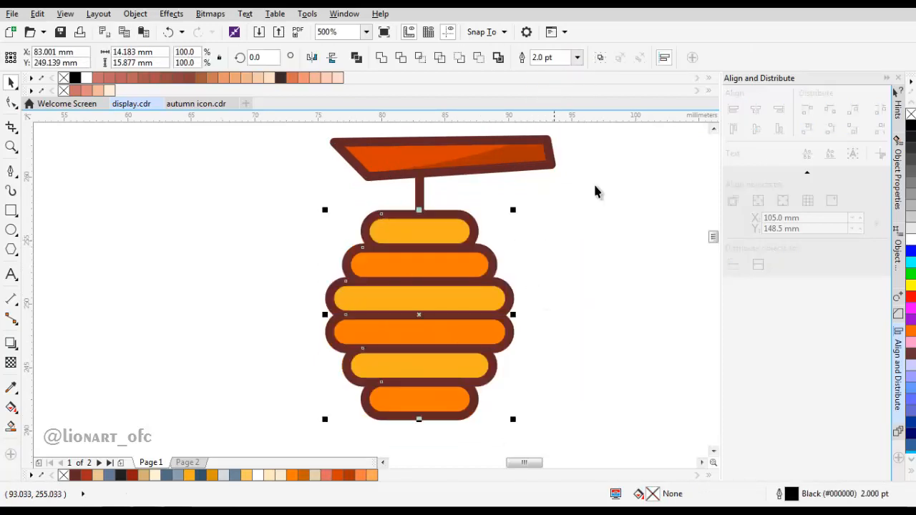
click(546, 250)
- Try to send the outlines of the third and fourth bands one level back behind the doorway
scroll(455, 321, up, 1)
click(471, 301)
shift+click(476, 332)
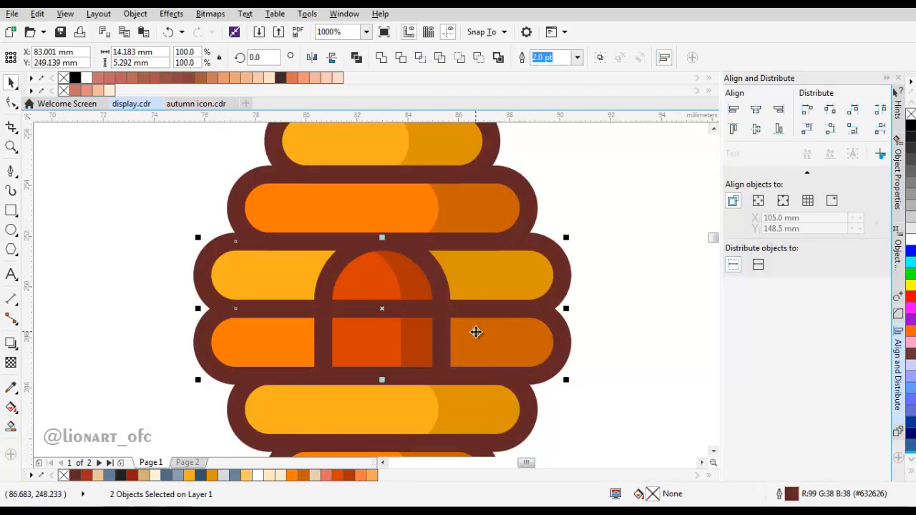
right_click(476, 332)
mouse_move(593, 198)
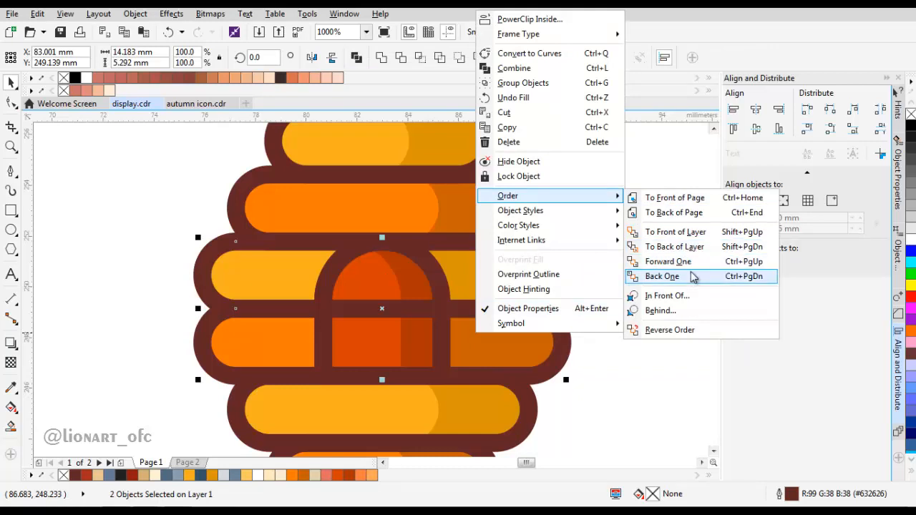
click(660, 277)
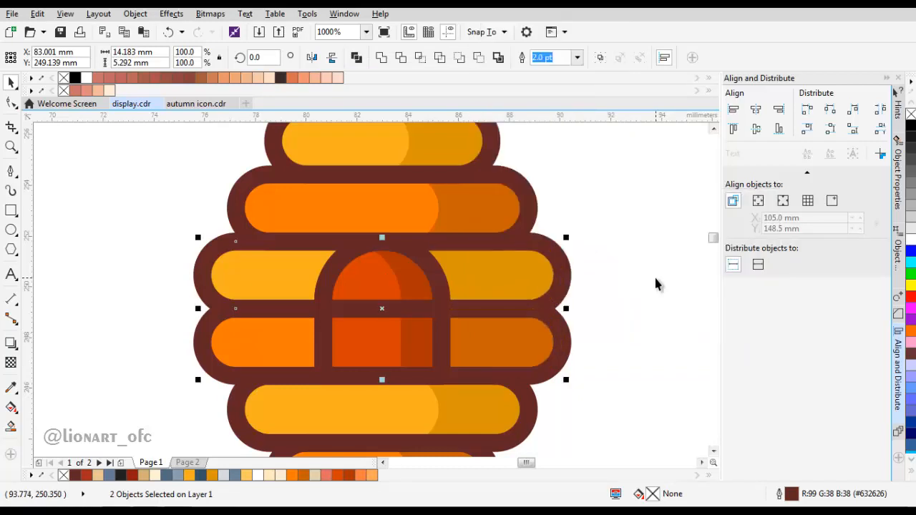
- Bring the doorway, its shadow and its outline together in front of the band outlines
click(433, 279)
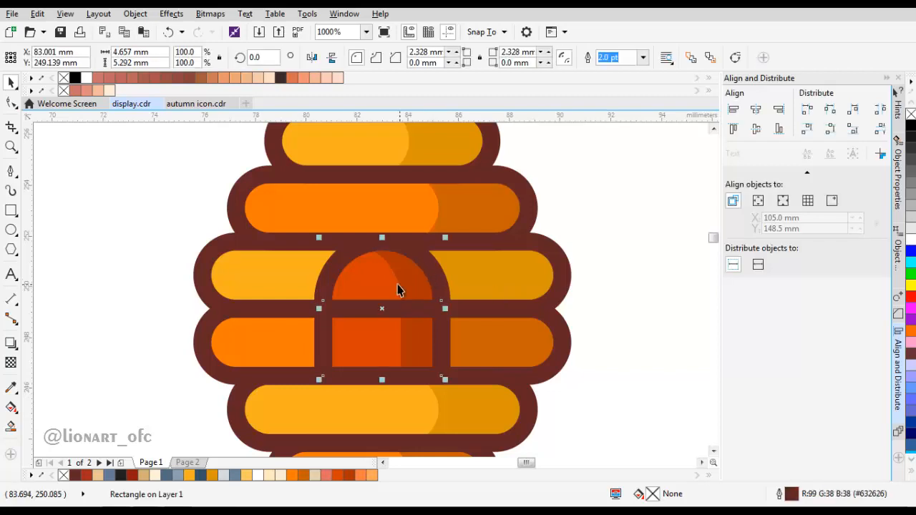
scroll(398, 290, down, 2)
scroll(422, 309, up, 1)
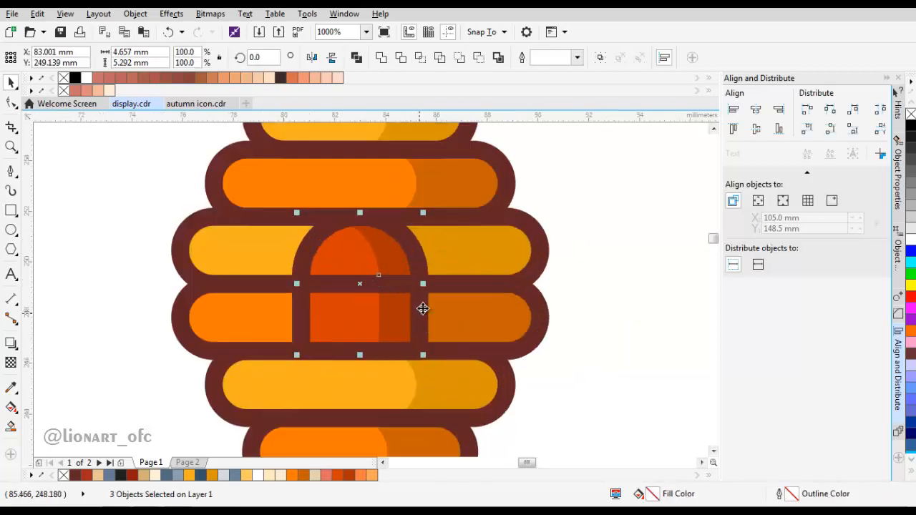
right_click(422, 309)
mouse_move(492, 373)
click(590, 366)
click(574, 290)
- Add nodes to the branch's upper outline above the hanging cord and open a short gap between them
scroll(544, 287, down, 4)
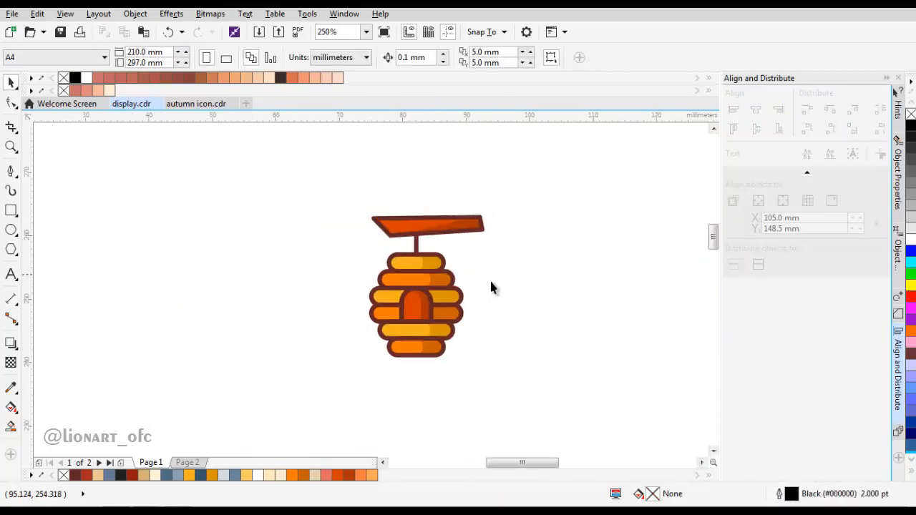
scroll(452, 263, up, 1)
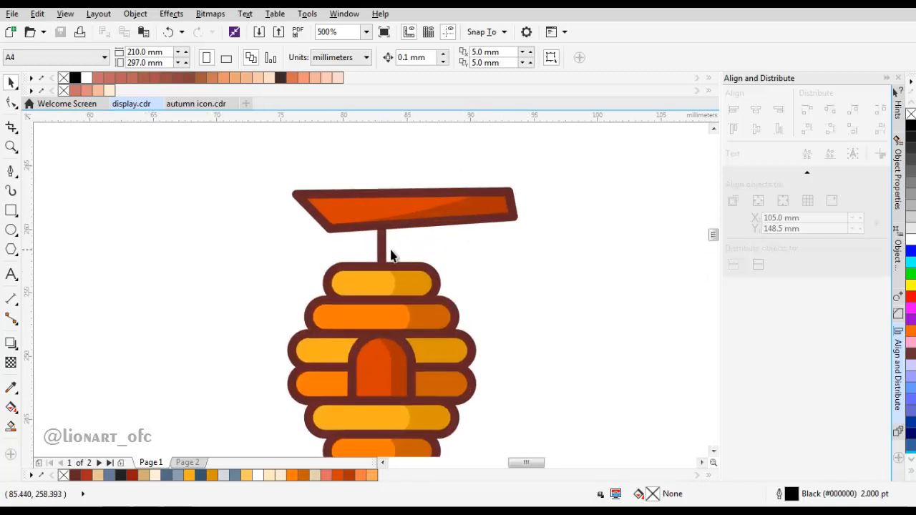
click(395, 205)
scroll(395, 205, up, 1)
key(F10)
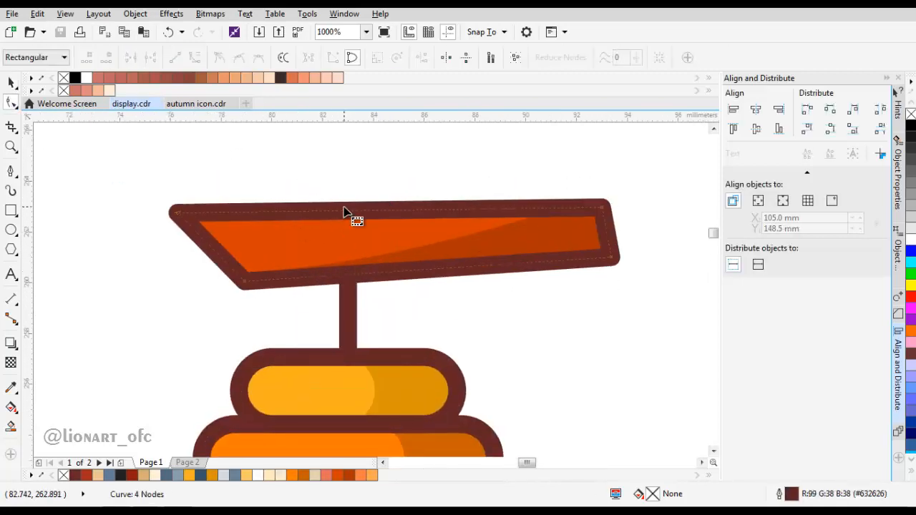
right_click(354, 210)
click(379, 219)
scroll(355, 212, up, 1)
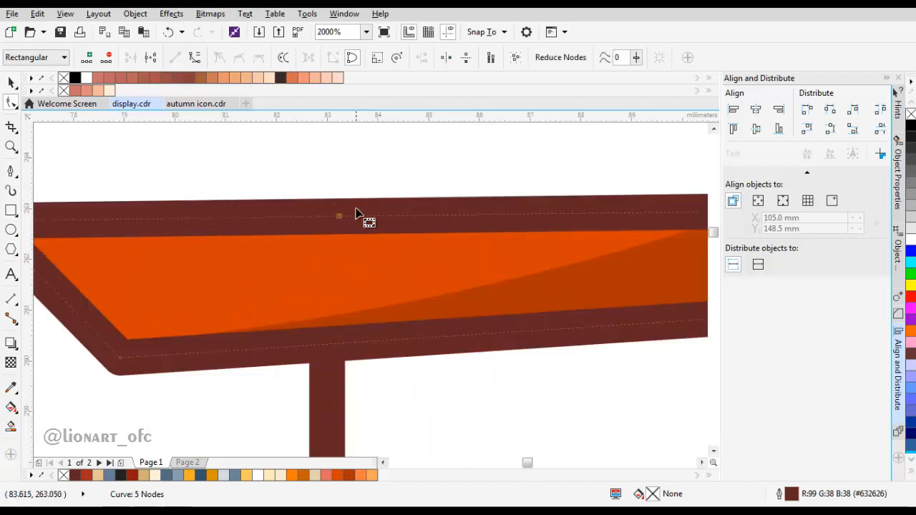
double_click(283, 216)
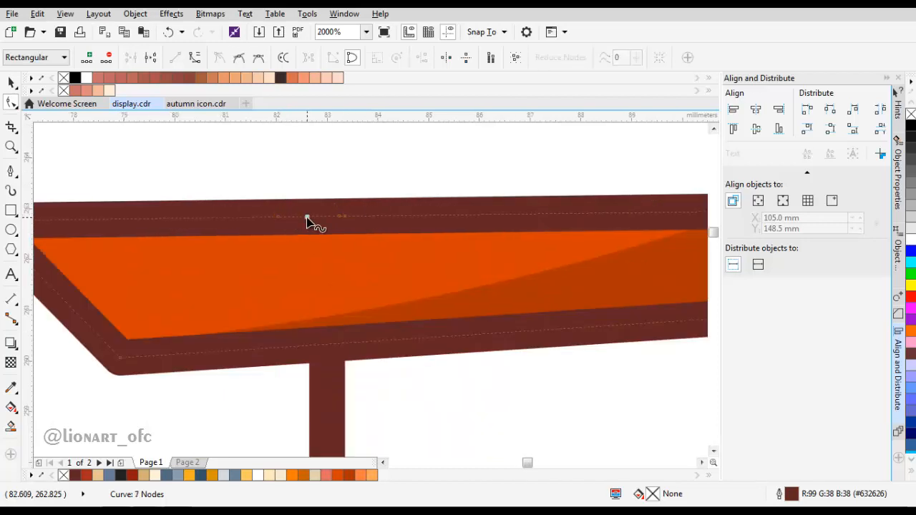
right_click(306, 221)
click(342, 242)
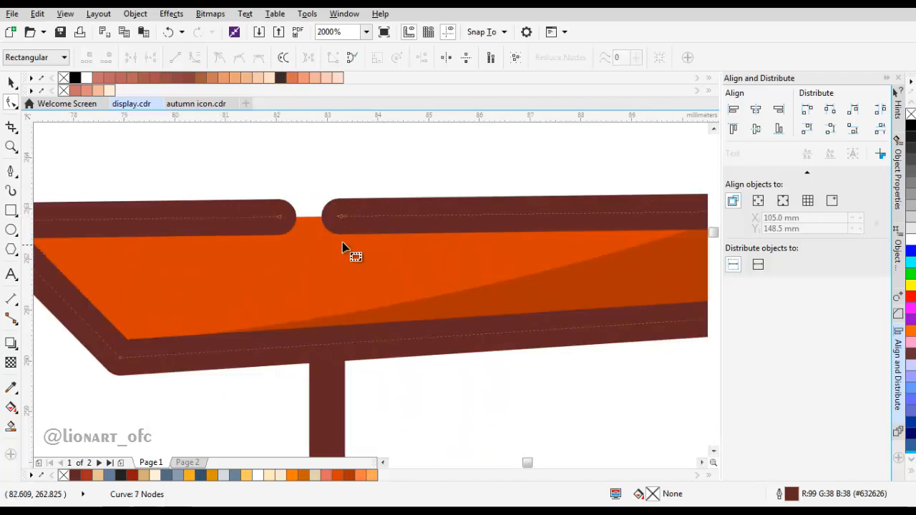
- Open a second gap to the right of the first in the branch's upper outline, leaving a round dot between them
right_click(404, 215)
click(388, 215)
double_click(404, 215)
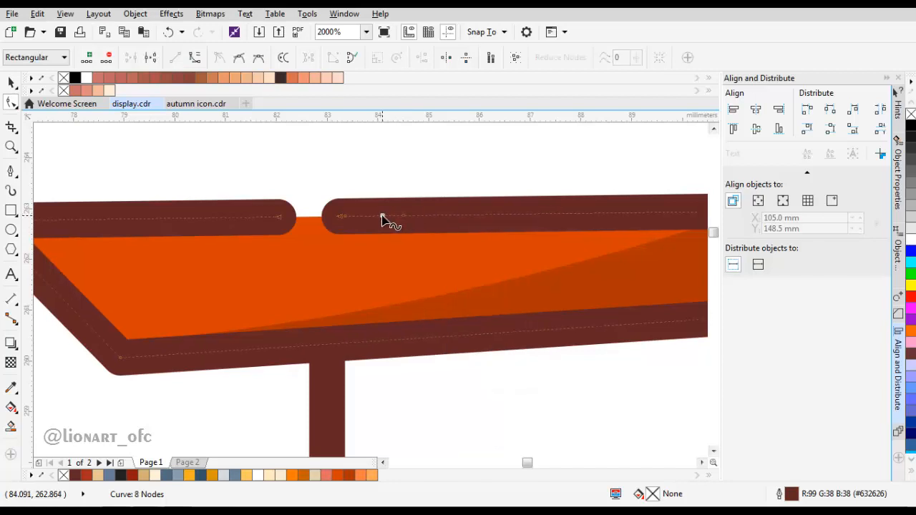
right_click(381, 214)
click(401, 240)
scroll(366, 222, down, 1)
scroll(366, 222, down, 1)
key(space)
click(372, 200)
scroll(383, 254, down, 1)
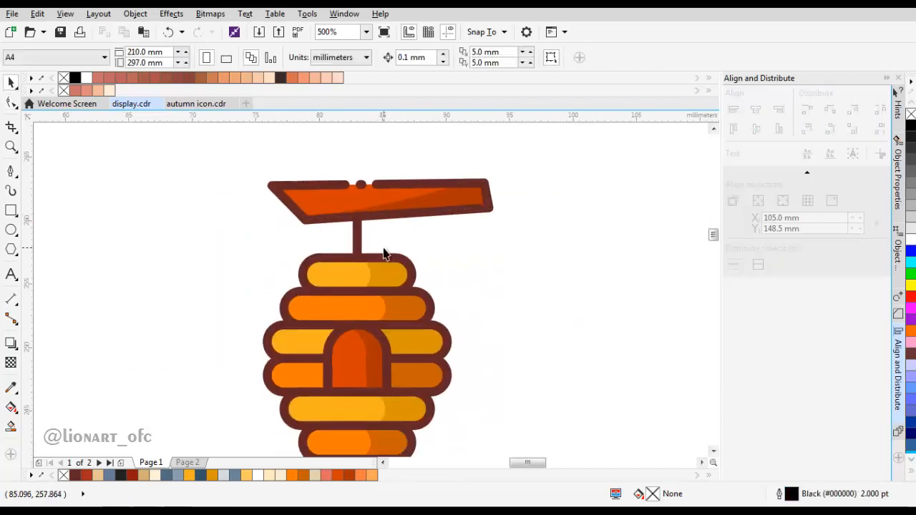
- Convert all the beehive objects to curves
scroll(381, 266, up, 1)
click(348, 245)
scroll(348, 246, down, 2)
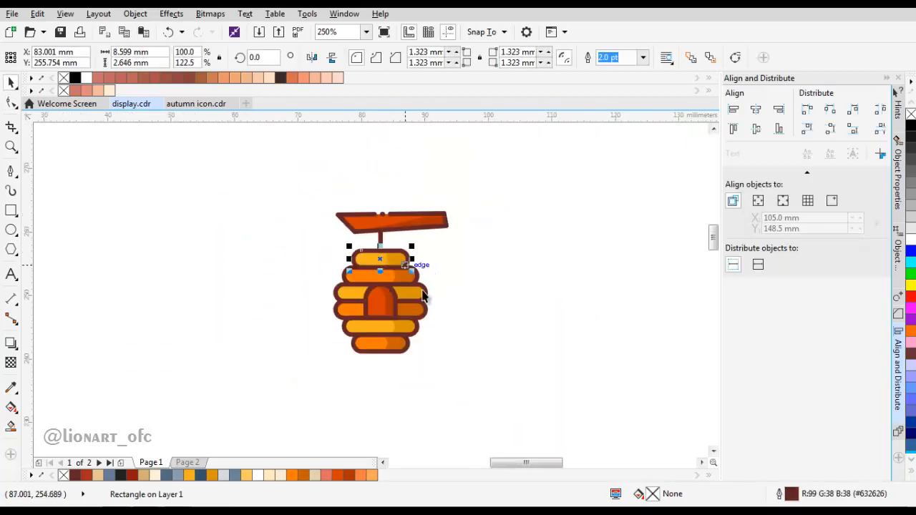
key(ctrl+a)
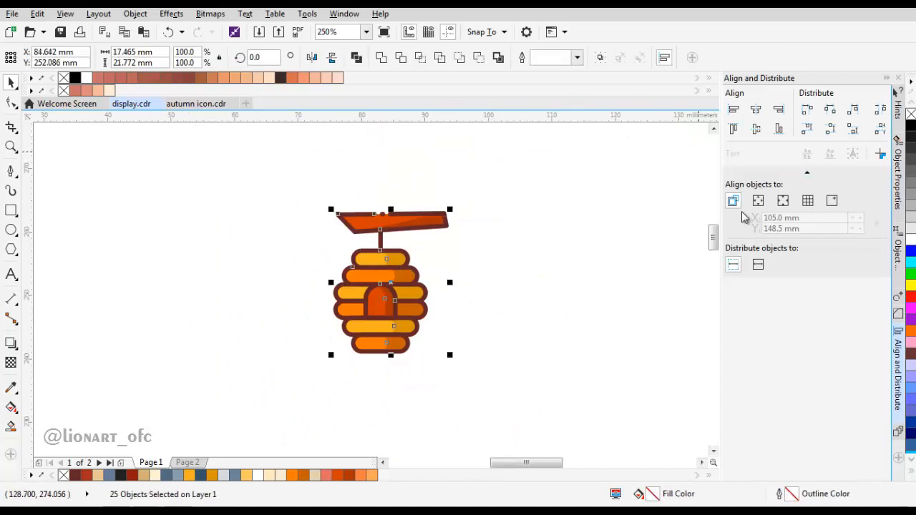
click(135, 13)
click(486, 267)
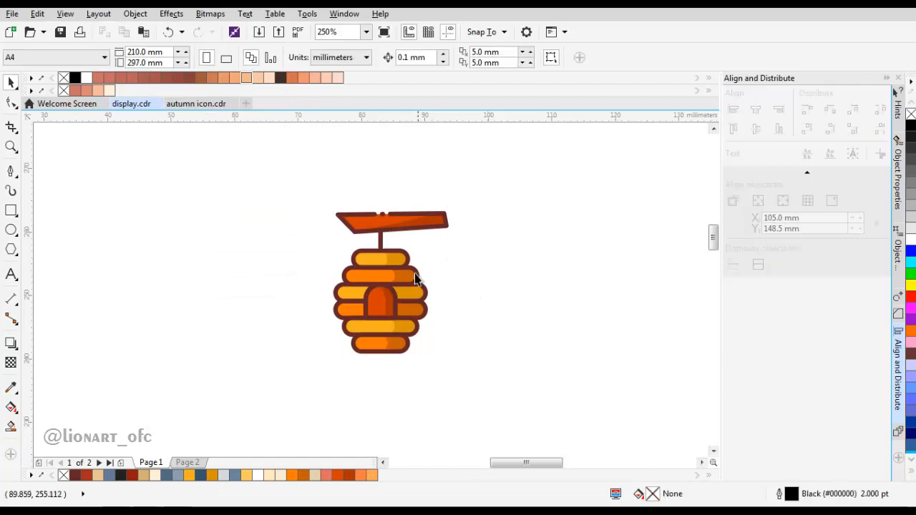
- Add two nodes to the second band's upper outline, left of centre, and open a short gap between them
scroll(415, 279, up, 3)
click(365, 245)
key(F10)
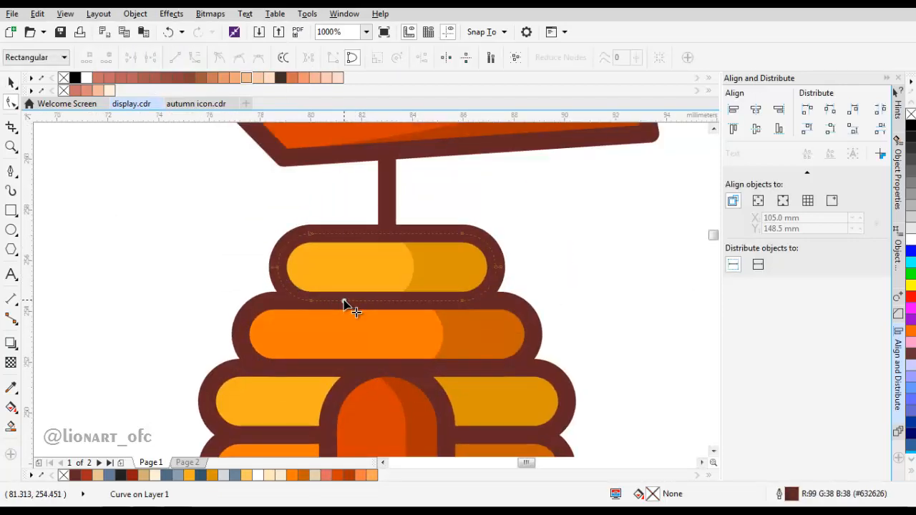
right_click(344, 300)
click(393, 115)
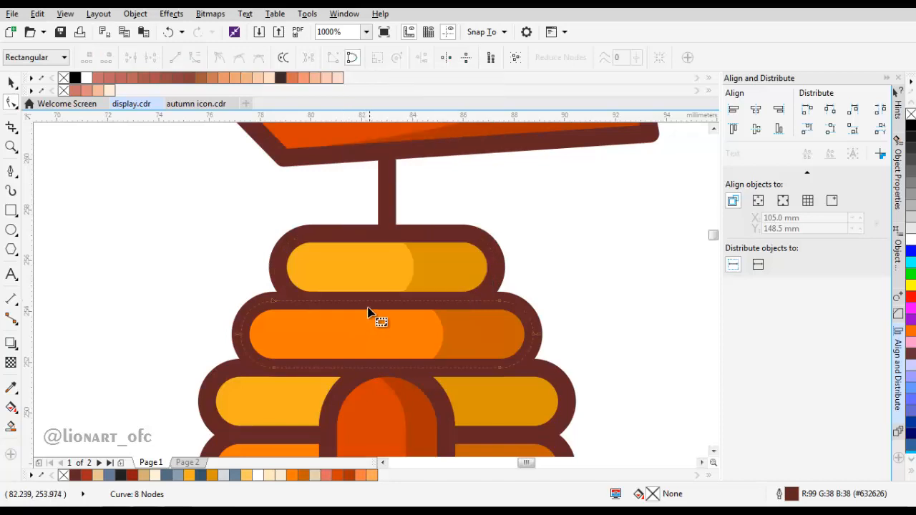
scroll(368, 312, up, 3)
double_click(297, 285)
double_click(411, 285)
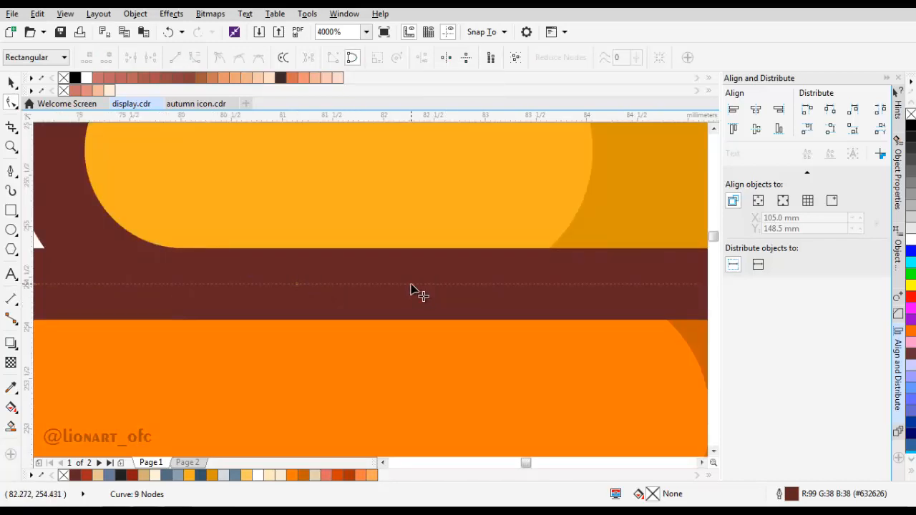
scroll(361, 286, down, 5)
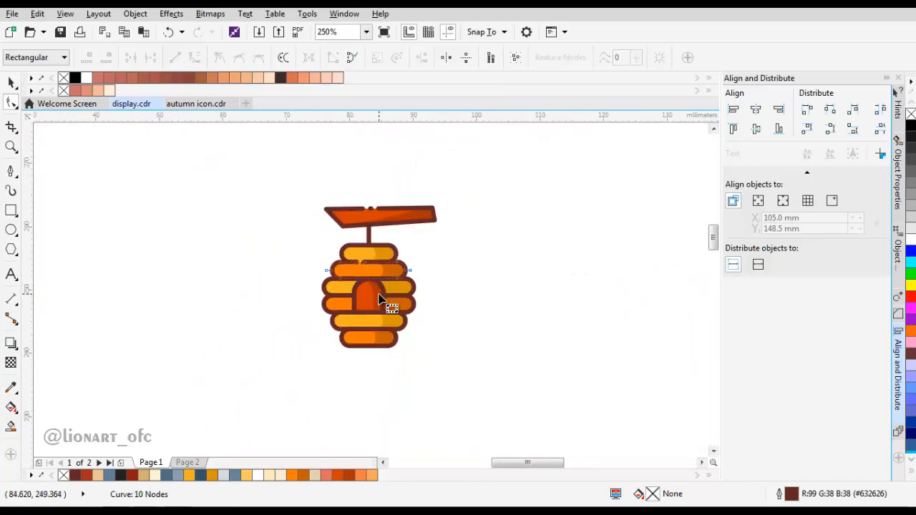
key(space)
- Cut a small gap in the first band's outline where its upper edge curves into the rounded right end
scroll(322, 311, up, 3)
scroll(358, 307, up, 2)
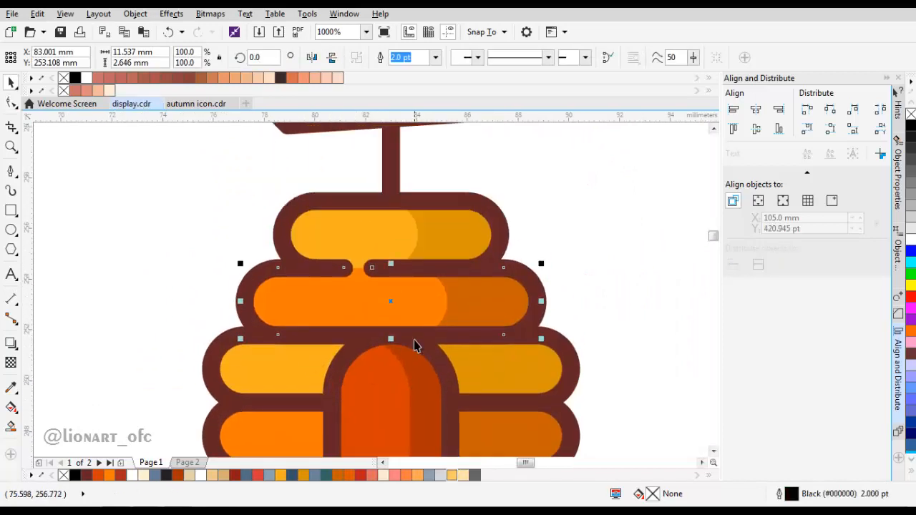
scroll(462, 201, up, 3)
key(space)
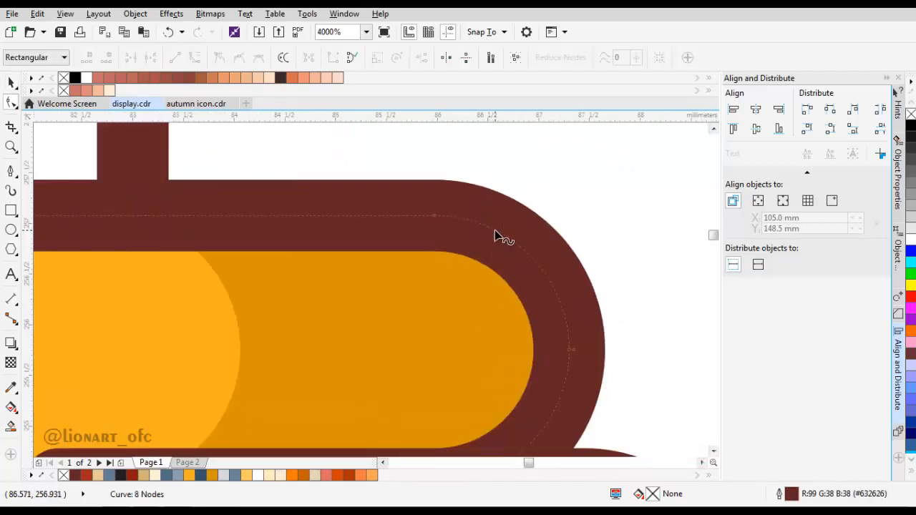
click(465, 219)
right_click(469, 219)
click(492, 243)
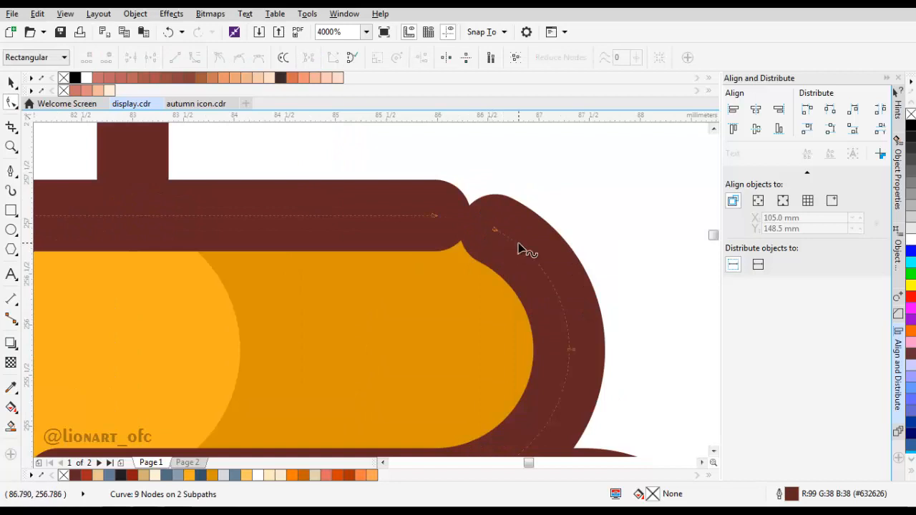
double_click(518, 244)
key(Delete)
scroll(507, 264, down, 4)
key(space)
click(523, 261)
- Add two nodes on the upper-left curve of the doorway arch outline and delete the segment between them
scroll(523, 280, up, 2)
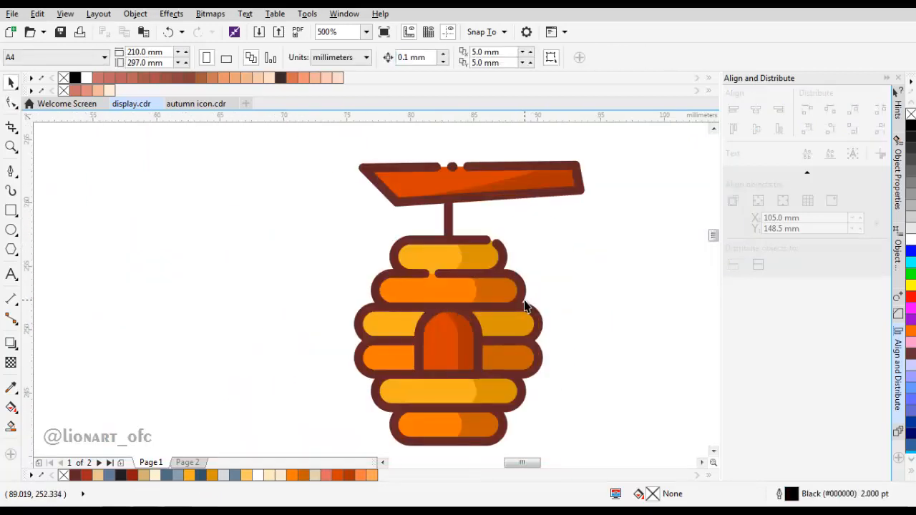
drag(345, 360, 388, 304)
drag(345, 342, 344, 319)
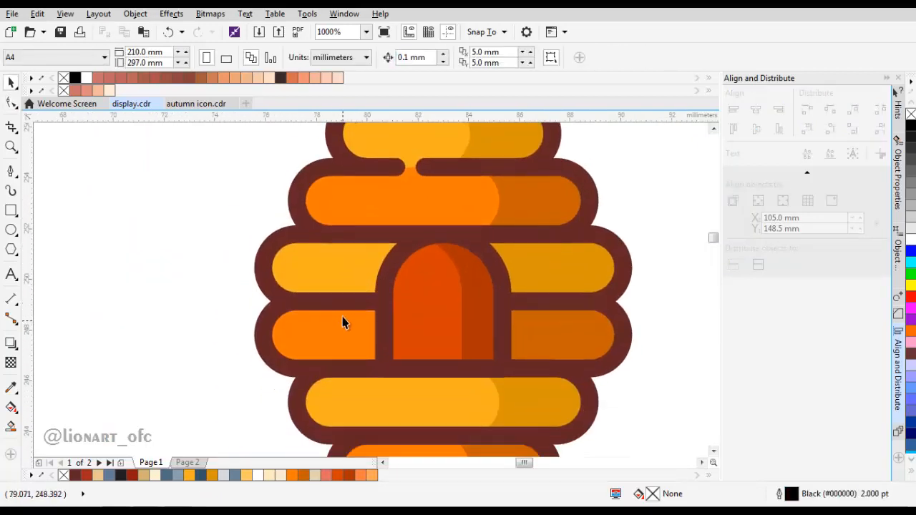
click(346, 307)
scroll(412, 261, up, 2)
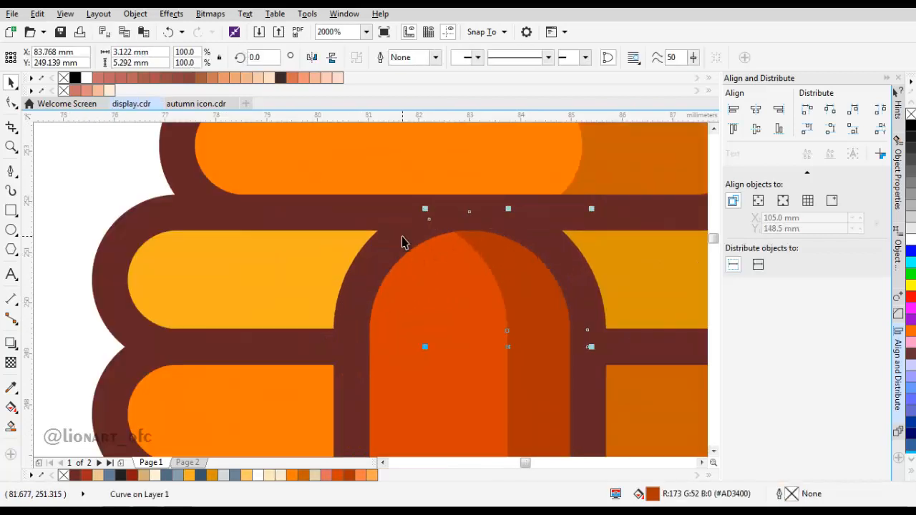
key(F10)
double_click(361, 285)
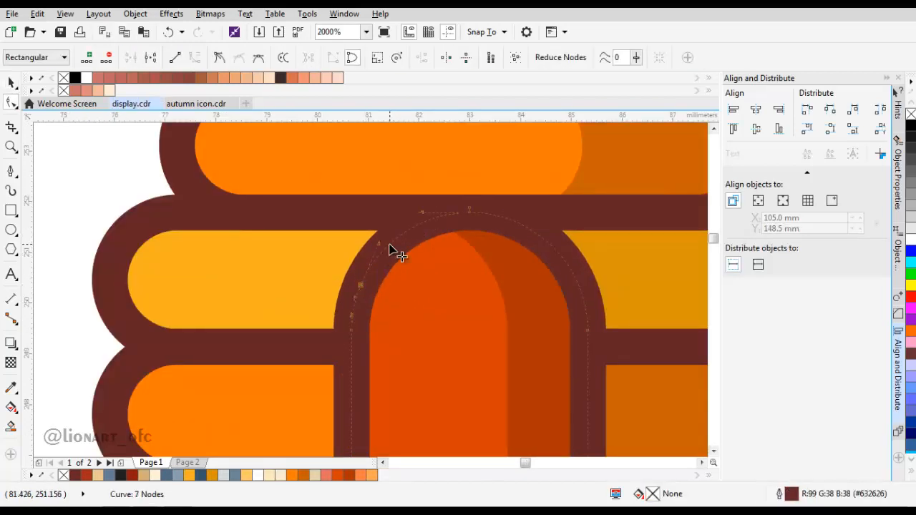
double_click(388, 244)
click(379, 263)
key(Delete)
scroll(373, 267, down, 1)
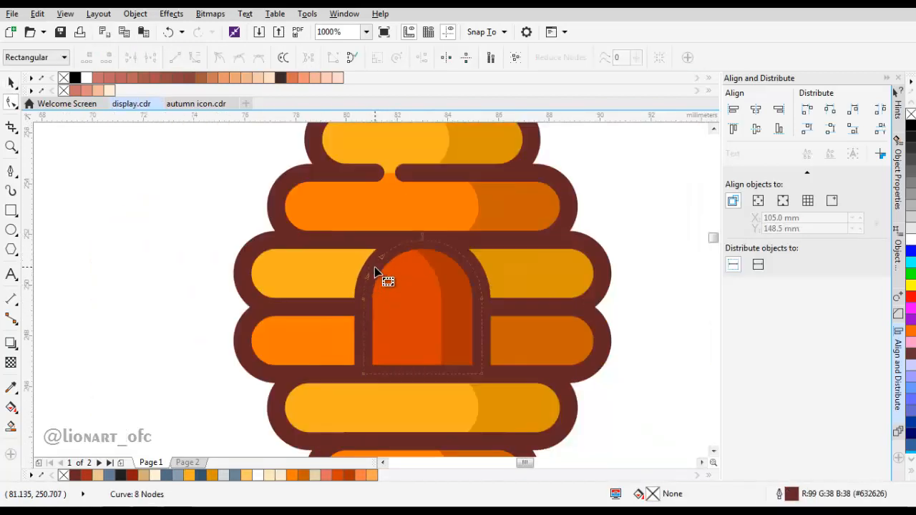
- Remove the outline from the filled doorway shape by setting its width to None, so only the separate gapped outline remains
key(space)
drag(376, 264, 258, 330)
key(ctrl+z)
key(ctrl+z)
click(435, 57)
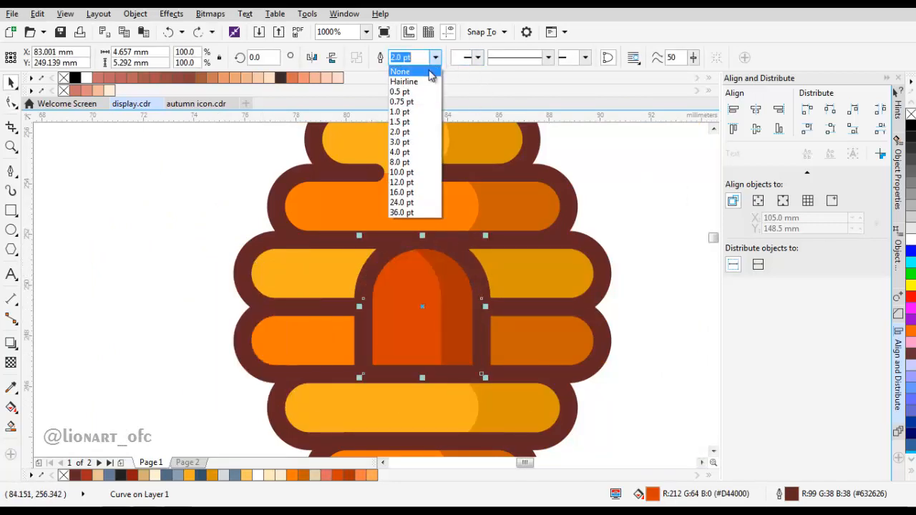
click(429, 72)
scroll(390, 273, down, 2)
scroll(415, 290, up, 3)
- Cut a small gap in the fourth band's outline at its rounded left end and remove the extra node there
key(F10)
click(487, 291)
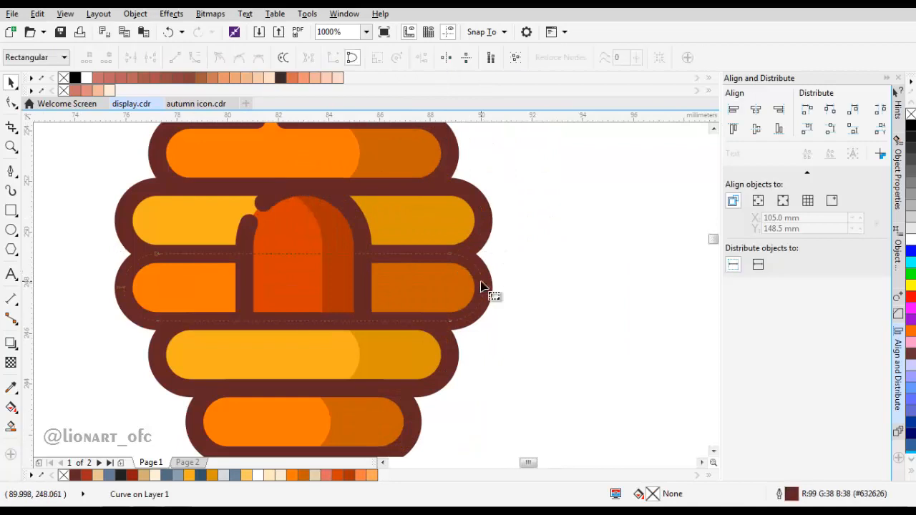
scroll(130, 301, up, 4)
drag(128, 305, 108, 252)
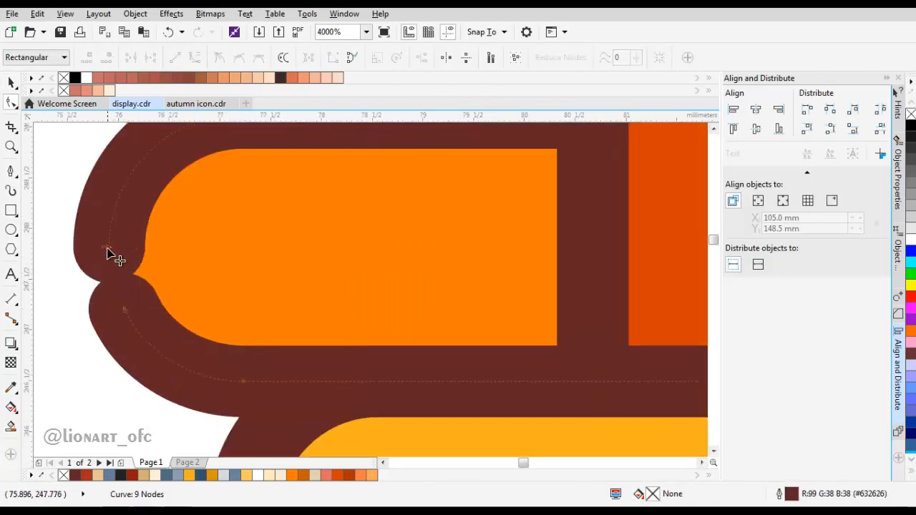
double_click(106, 247)
- Try to delete the end node below the gap in the fourth band's left end
drag(89, 289, 153, 312)
key(Delete)
scroll(153, 312, down, 1)
scroll(152, 312, up, 1)
key(ctrl+z)
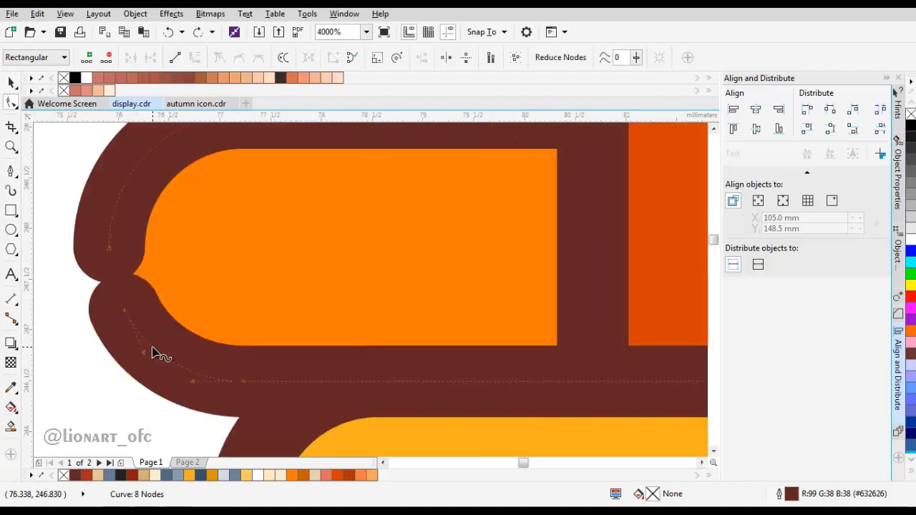
- Add two nodes to the bottom band's lower outline, left of centre, and delete the segment between them
scroll(174, 292, down, 5)
key(space)
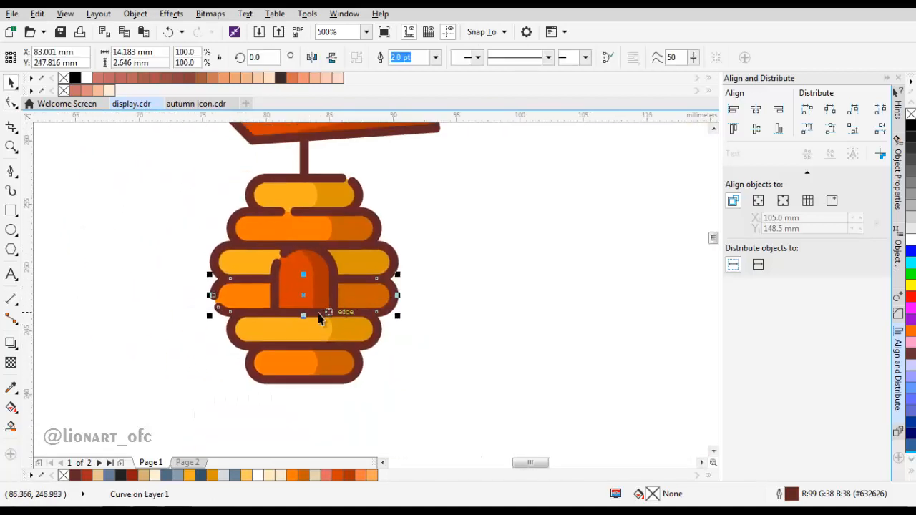
scroll(355, 370, up, 3)
key(F10)
click(330, 352)
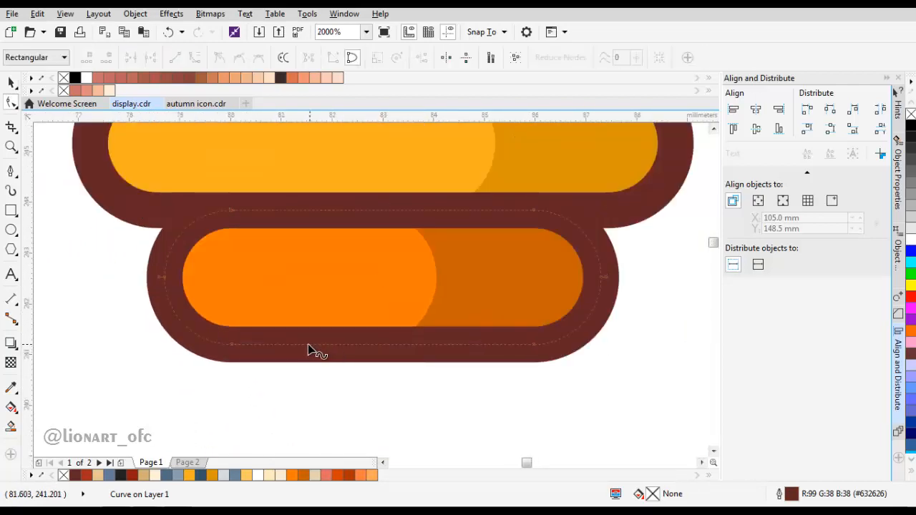
click(308, 344)
double_click(308, 344)
double_click(265, 344)
click(283, 345)
key(Delete)
- Open a second gap to the right of the first in the bottom band's lower outline, leaving a short dot between them
double_click(353, 345)
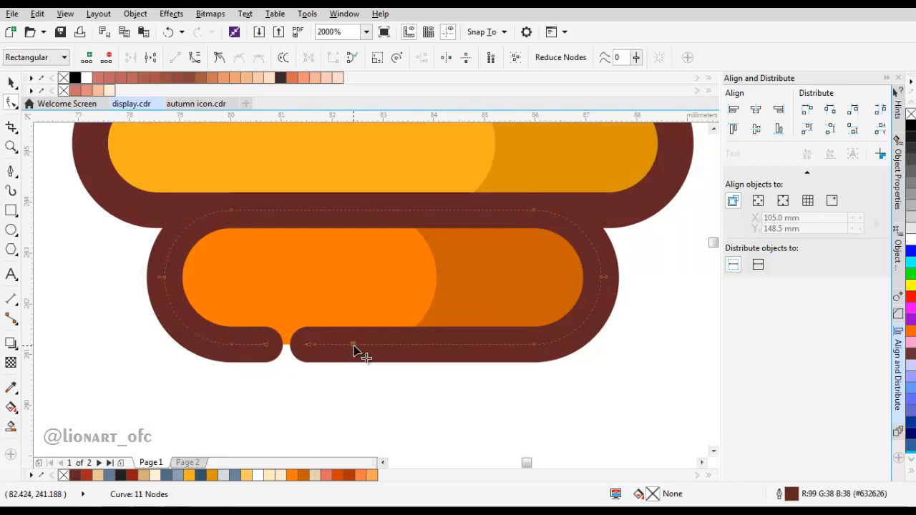
click(338, 345)
key(Delete)
scroll(345, 335, down, 1)
scroll(348, 339, up, 2)
drag(352, 332, 363, 331)
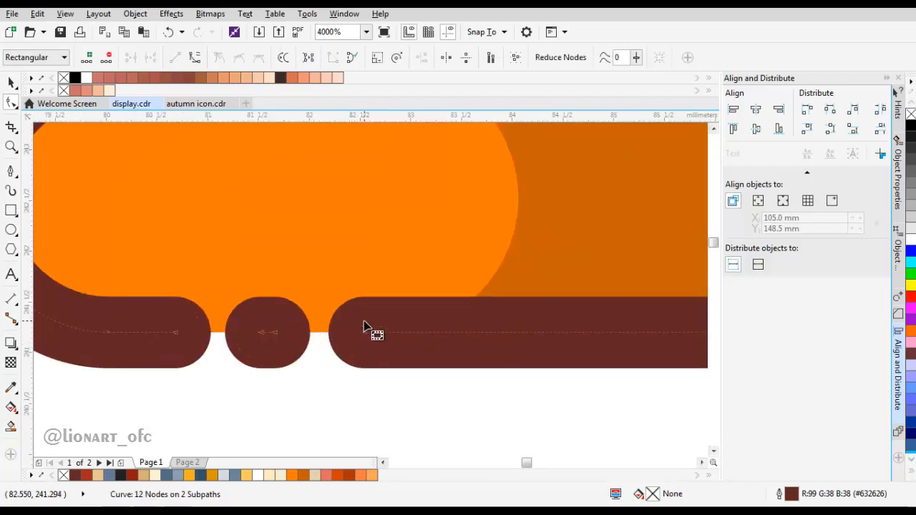
scroll(363, 320, down, 3)
scroll(368, 317, up, 1)
- Cut a gap in the fifth band's upper outline, between the doorway's right side and the band's right end
click(400, 302)
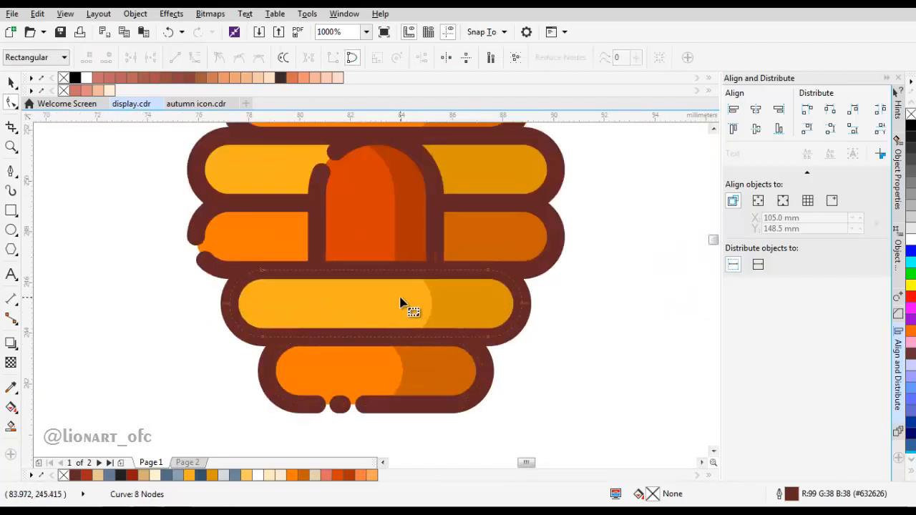
drag(469, 276, 460, 330)
scroll(456, 322, up, 1)
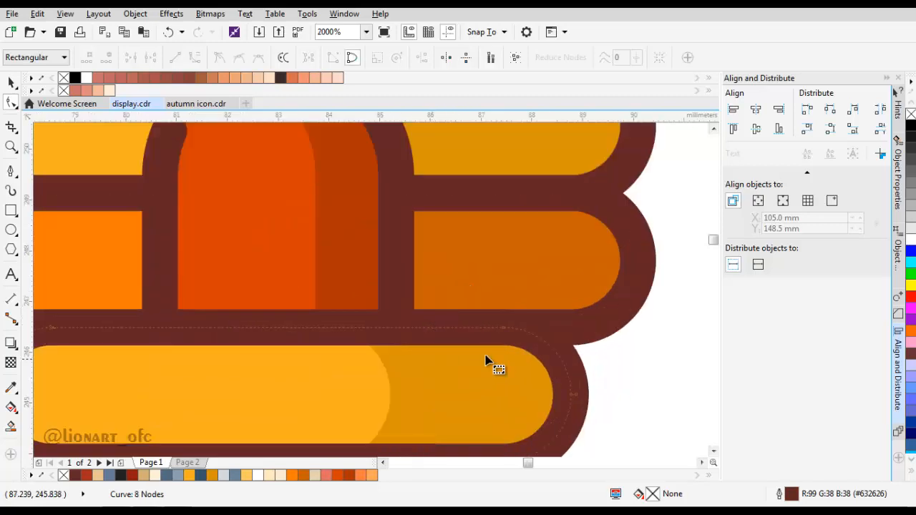
right_click(451, 329)
click(484, 113)
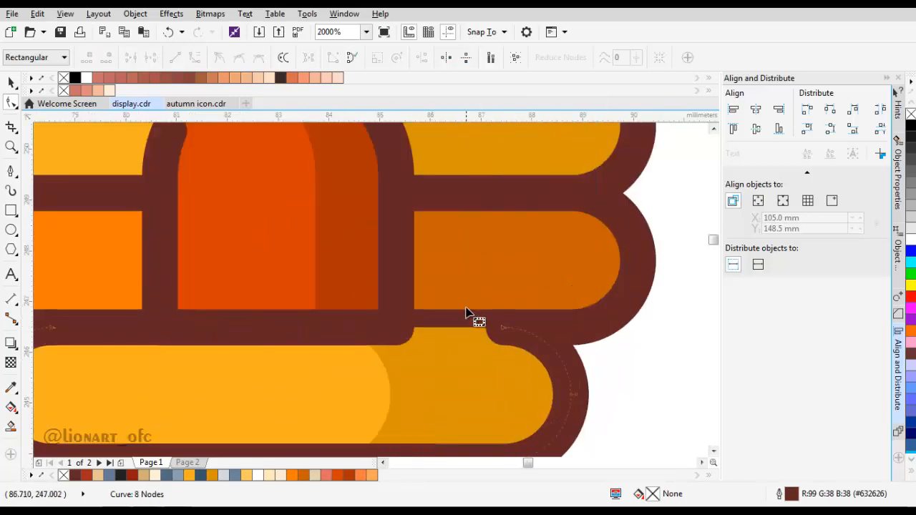
scroll(520, 316, down, 1)
- Add two nodes to the fourth band's lower outline around the doorway's lower right corner and delete the segment between them
key(space)
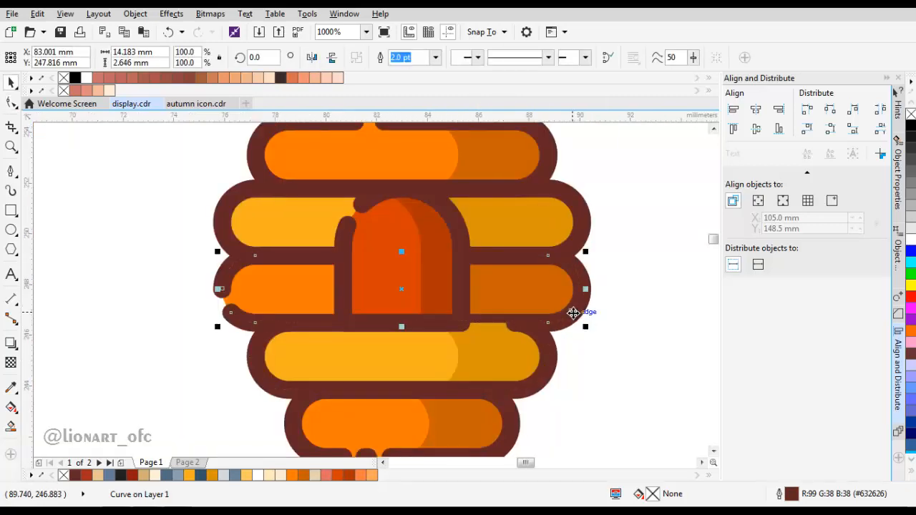
key(space)
scroll(503, 323, up, 1)
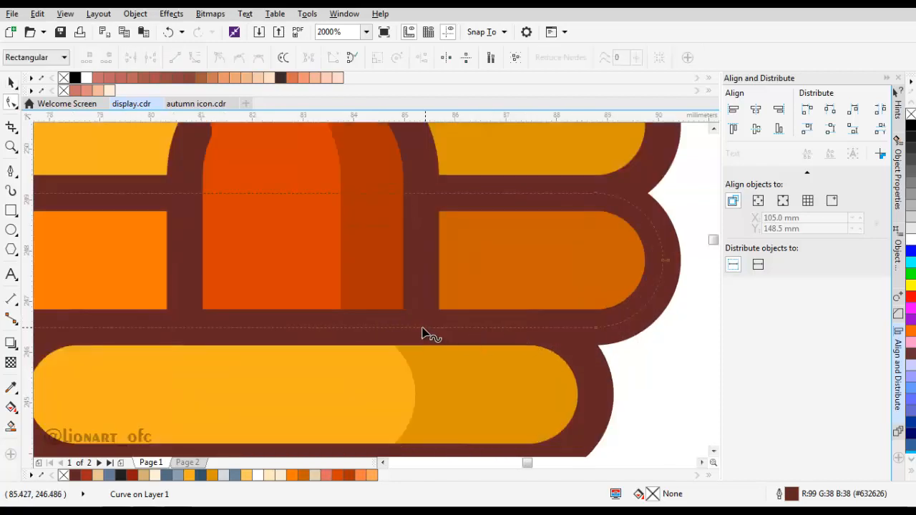
click(359, 334)
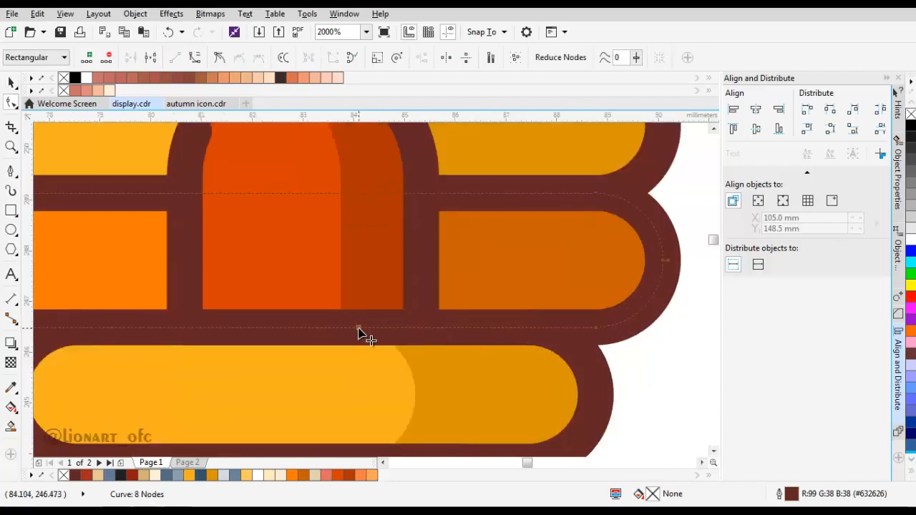
double_click(478, 331)
right_click(454, 328)
click(496, 243)
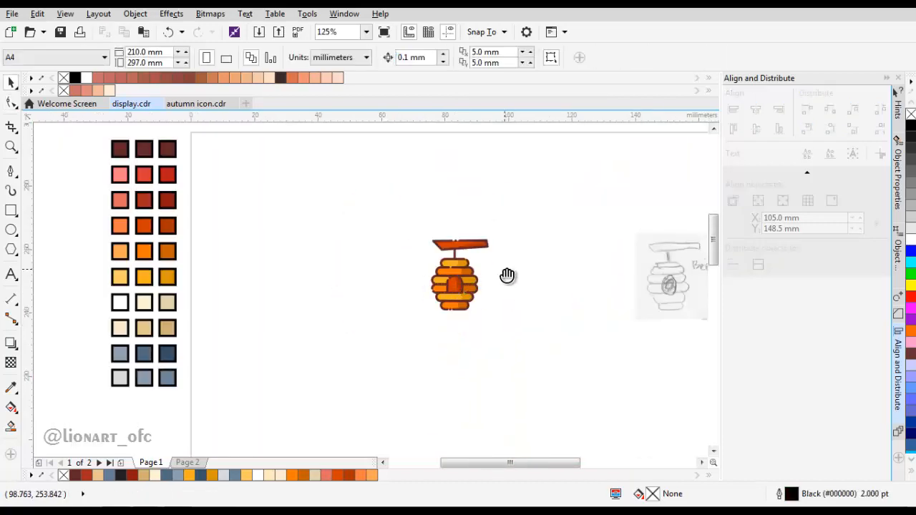
- Cut a gap in the second band's outline at its rounded left end and widen it by shortening the upper part
scroll(507, 274, up, 1)
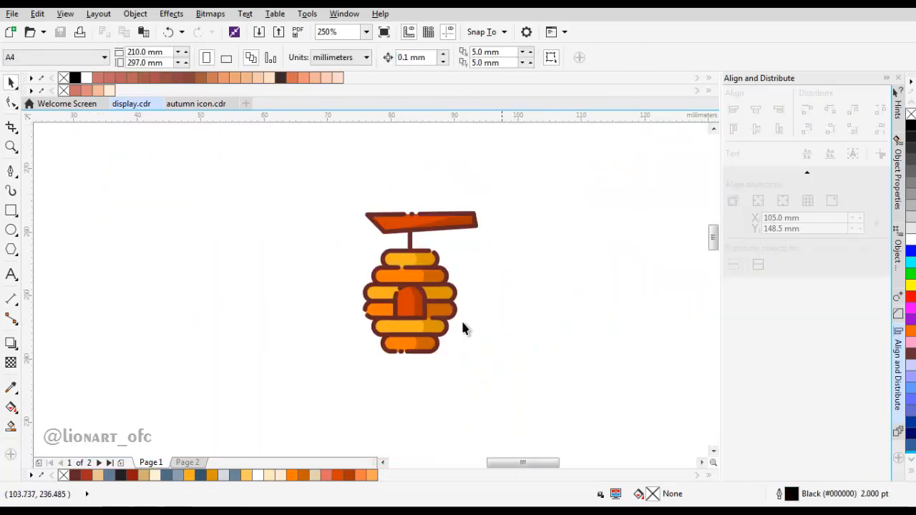
scroll(362, 279, up, 3)
scroll(372, 270, down, 2)
scroll(365, 252, up, 1)
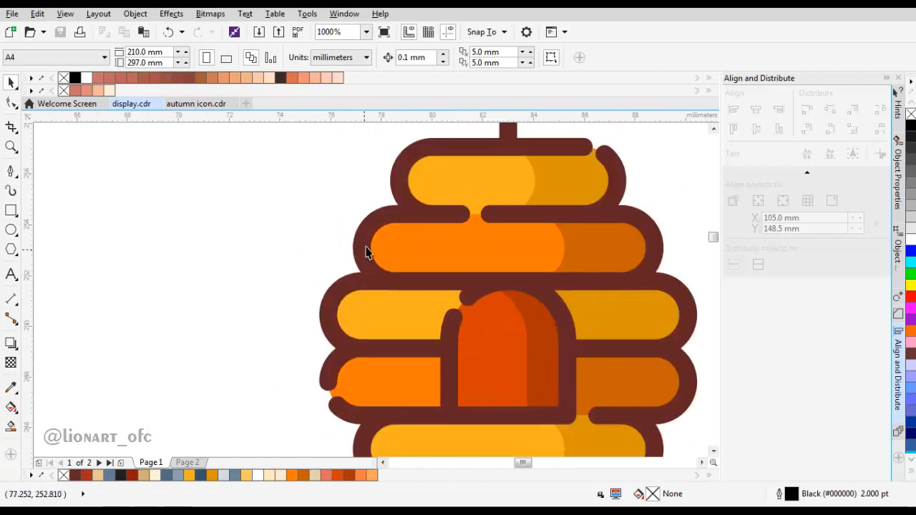
double_click(367, 251)
scroll(379, 247, up, 3)
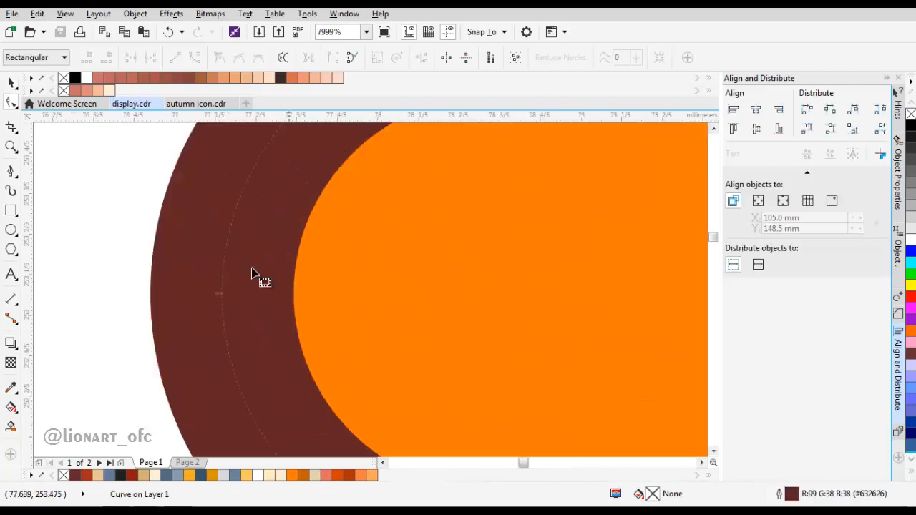
scroll(257, 301, up, 1)
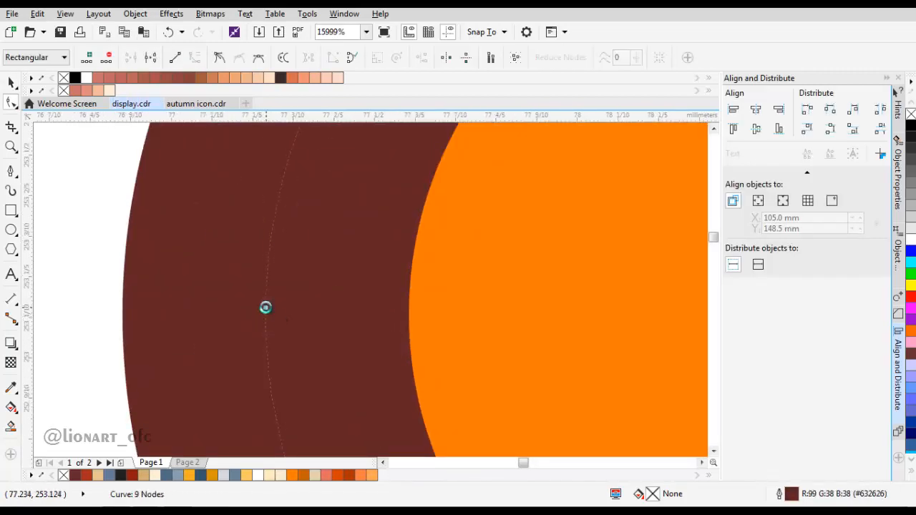
double_click(266, 307)
double_click(279, 200)
click(268, 250)
key(Delete)
scroll(301, 232, down, 1)
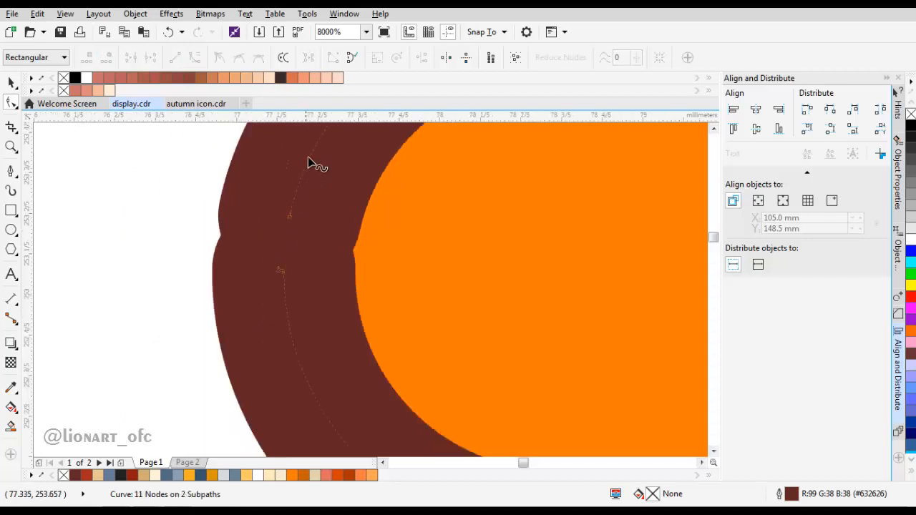
scroll(307, 163, up, 2)
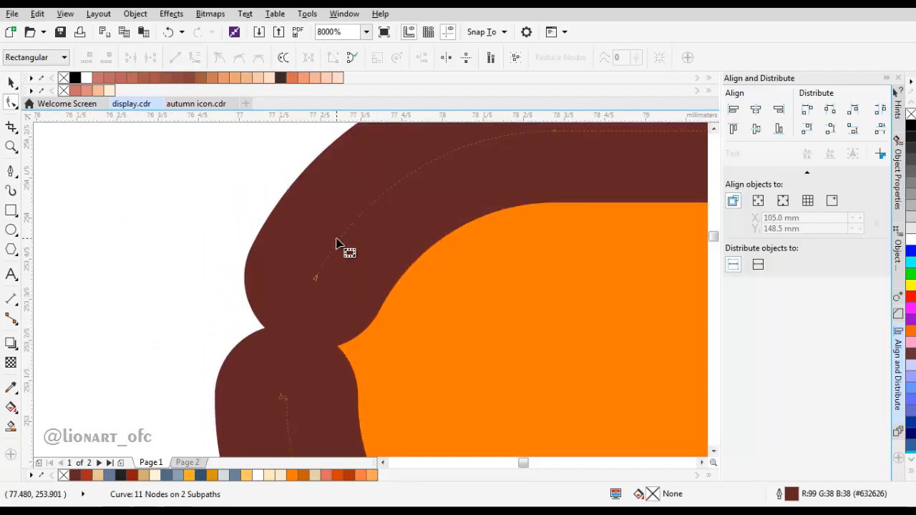
scroll(333, 252, down, 1)
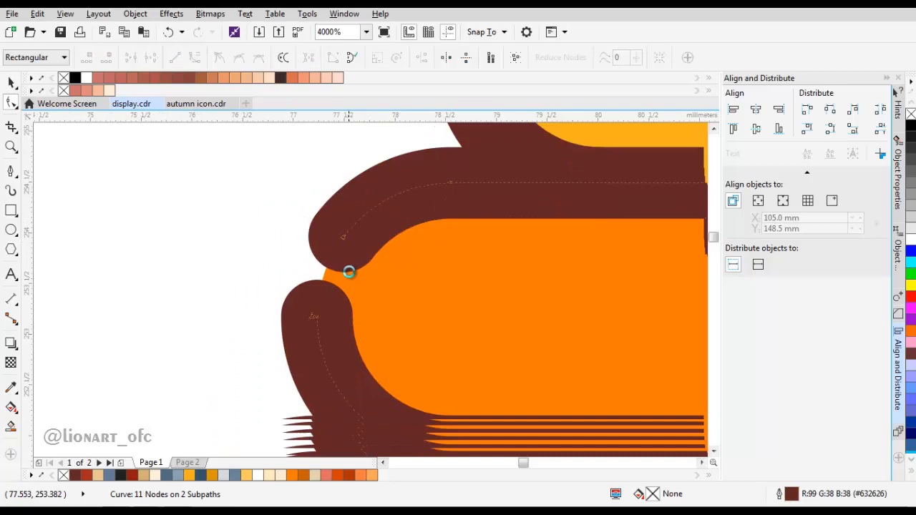
- Open a second gap below the first in the second band's left end, leaving a round dot between them
double_click(333, 365)
click(322, 332)
key(Delete)
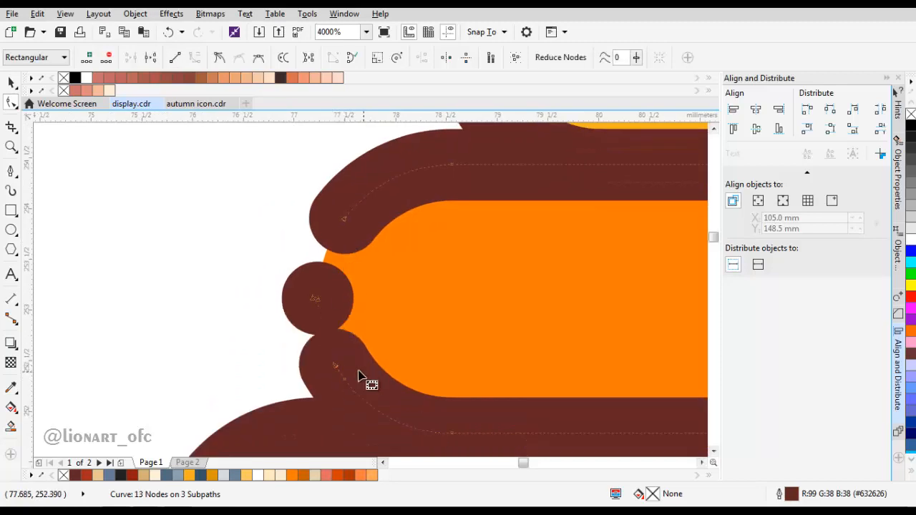
scroll(371, 294, down, 1)
key(space)
click(323, 262)
scroll(323, 262, down, 2)
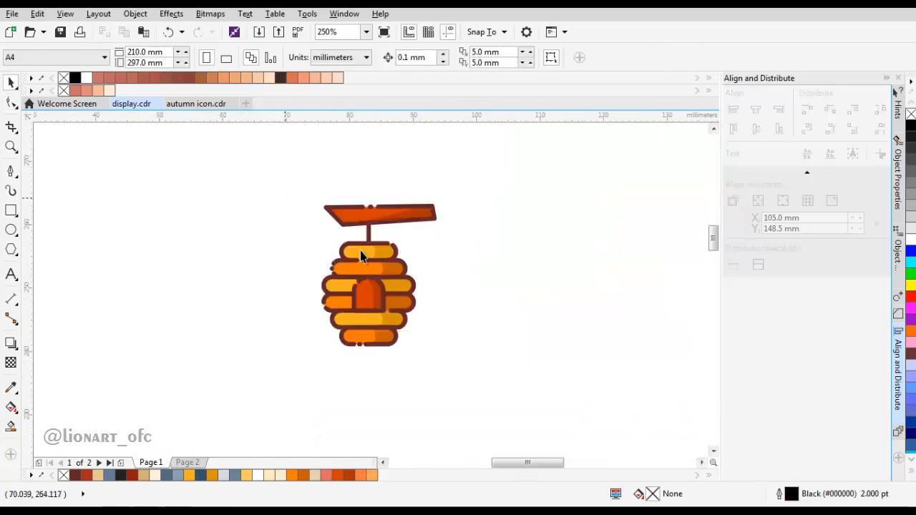